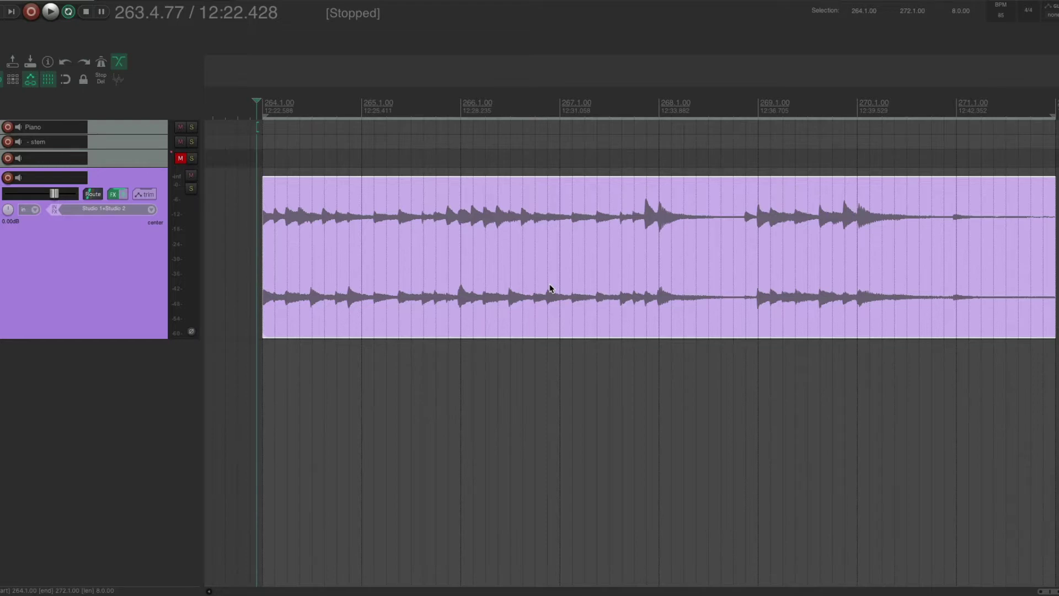
# - Play back the piano item from just before its start to hear it
pyautogui.scroll(3, 248, 205)
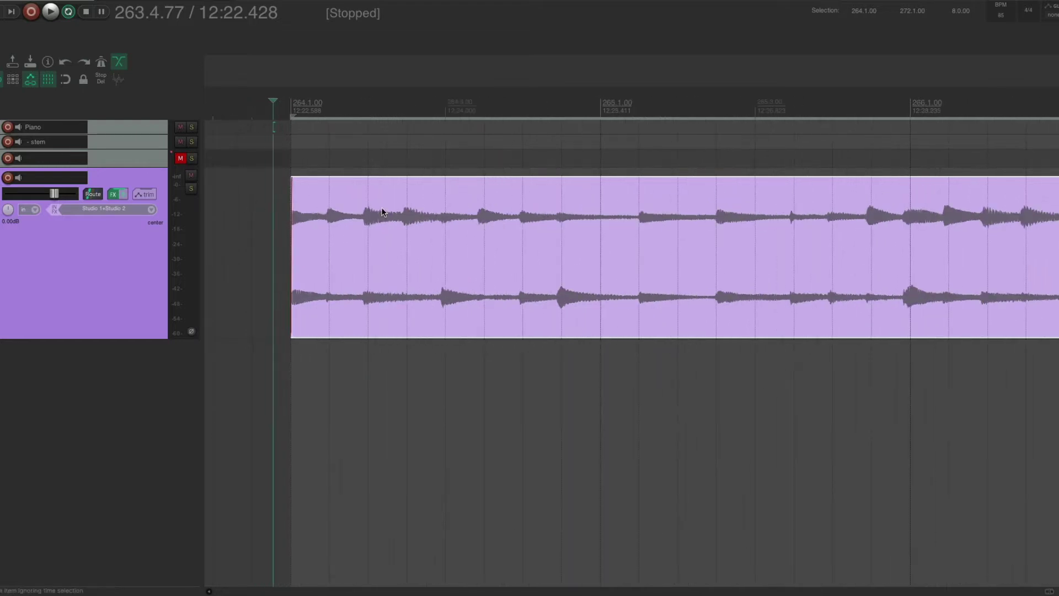
pyautogui.click(282, 219)
pyautogui.press('space')
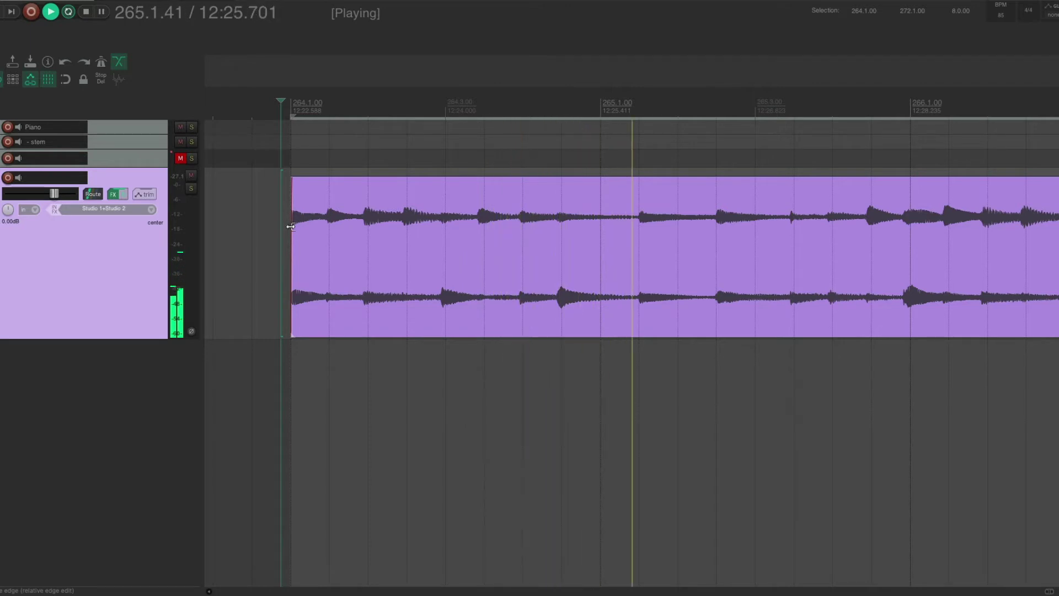
pyautogui.press('space')
pyautogui.press('space')
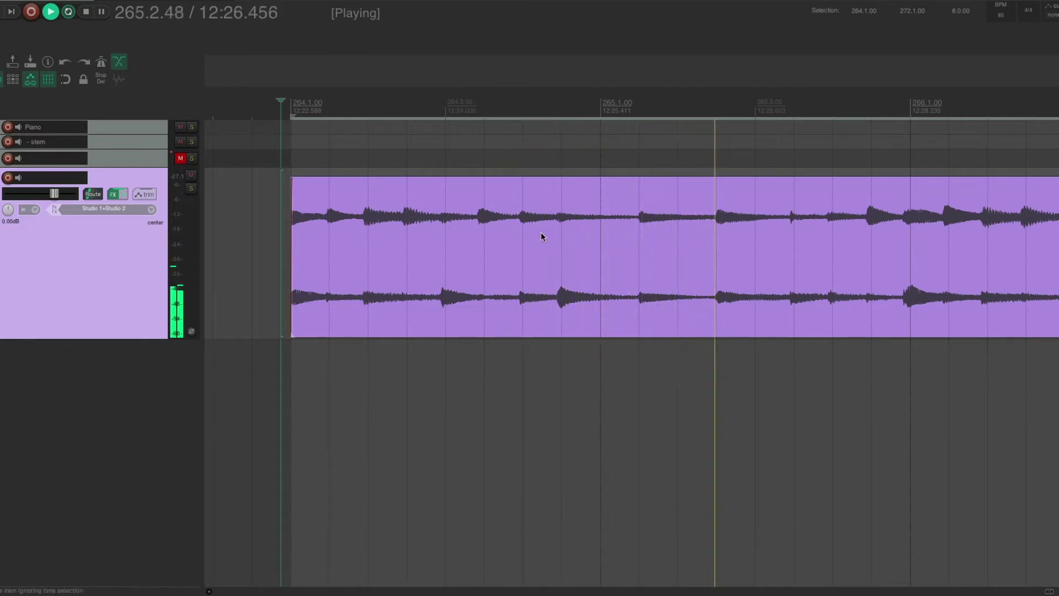
pyautogui.press('space')
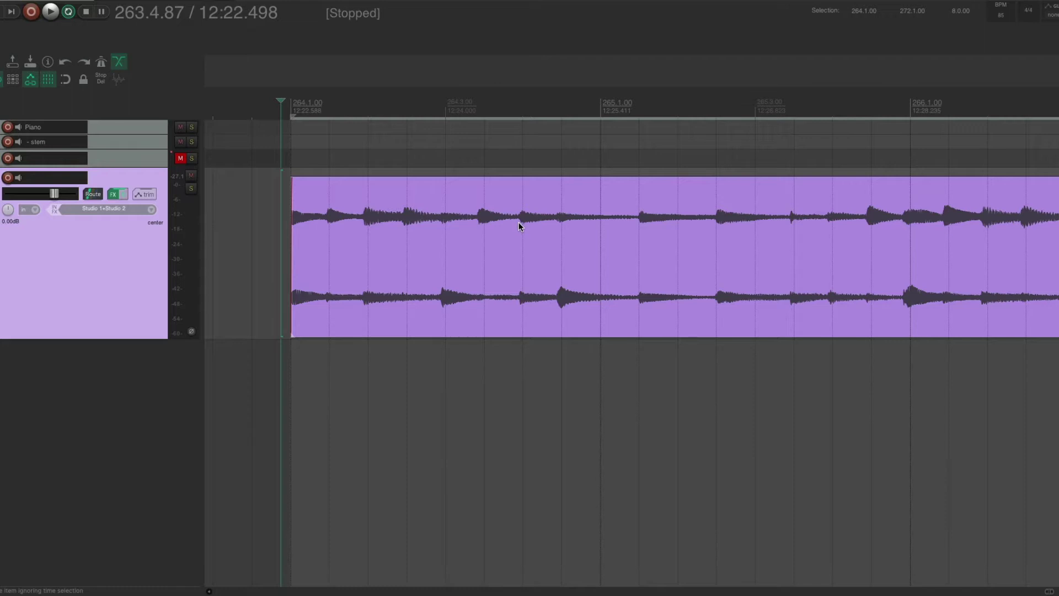
# - Put the edit cursor on the note onset at 264.3.41 in the piano item and add a stretch marker there
pyautogui.click(478, 221)
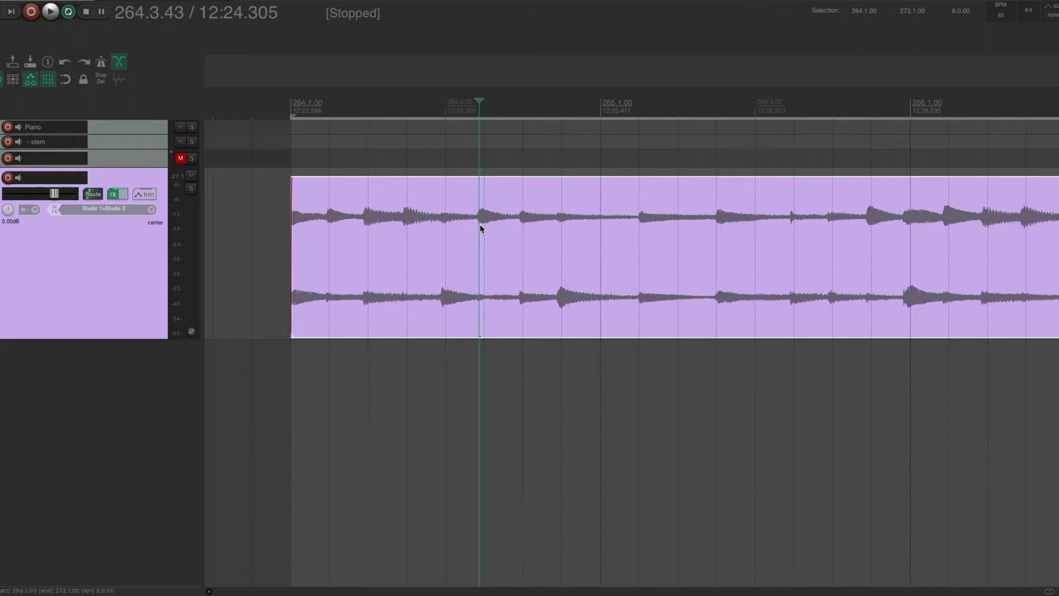
pyautogui.click(399, 240)
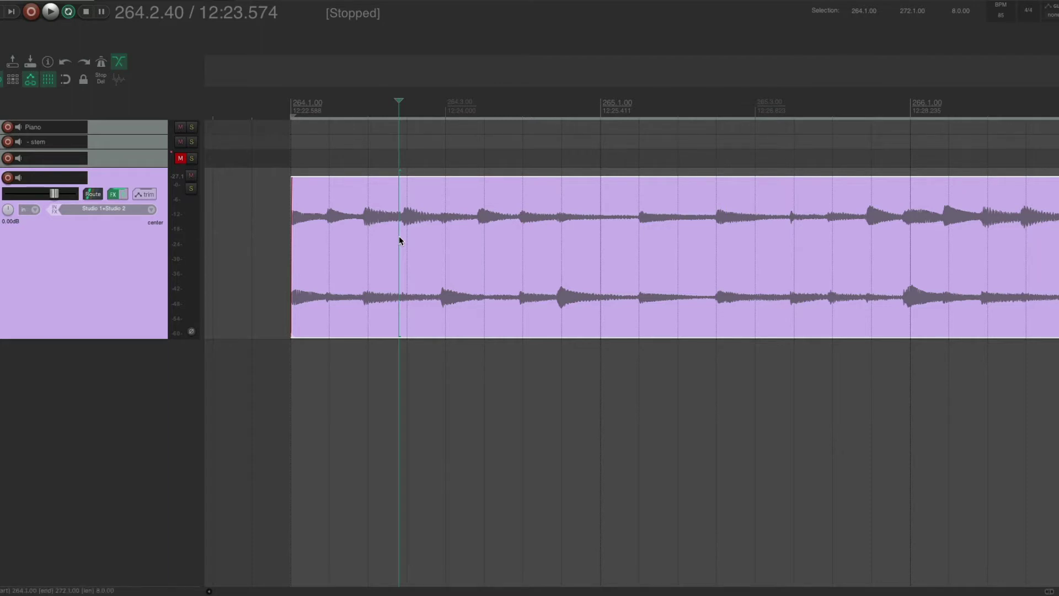
pyautogui.click(477, 231)
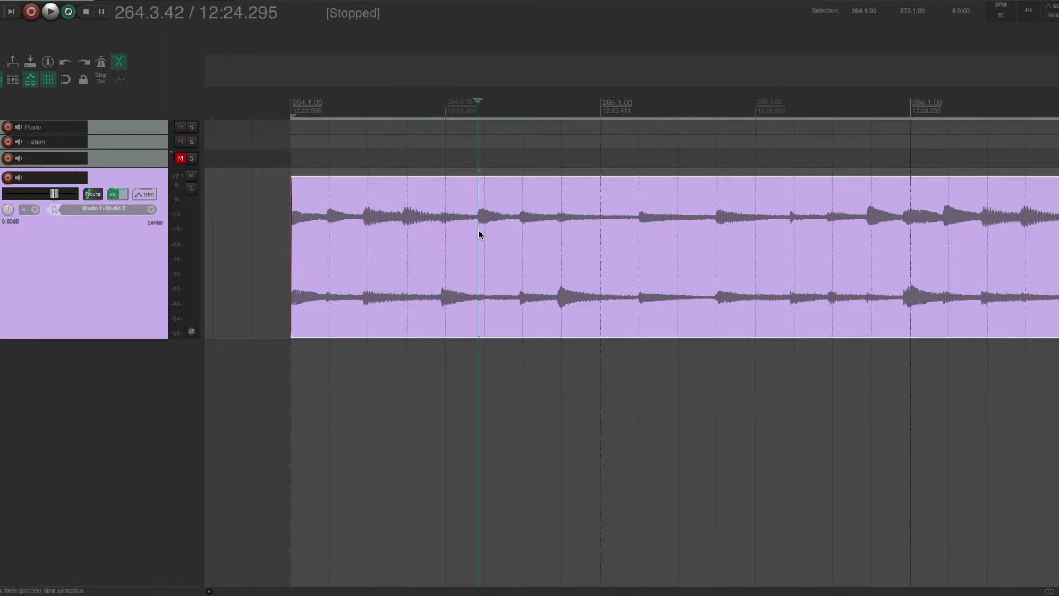
pyautogui.click(476, 230)
pyautogui.rightClick(478, 236)
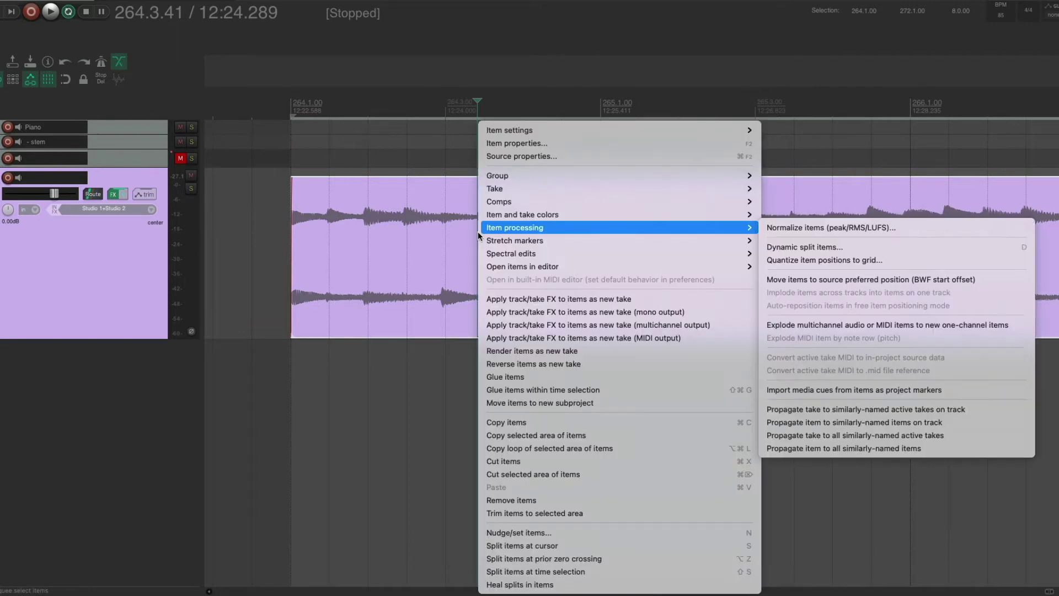
pyautogui.moveTo(554, 240)
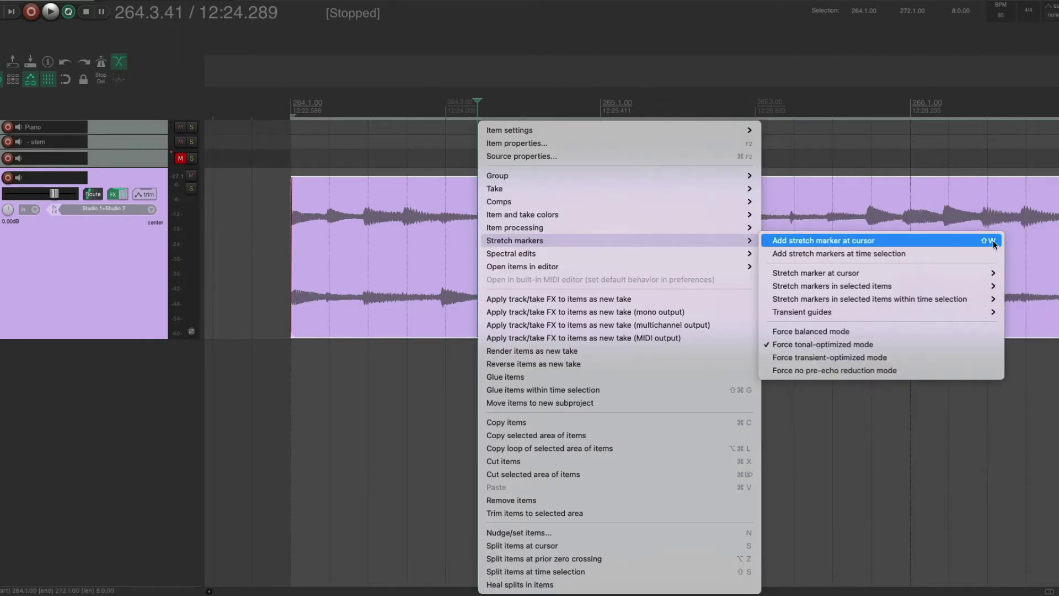
pyautogui.click(458, 248)
pyautogui.press('s')
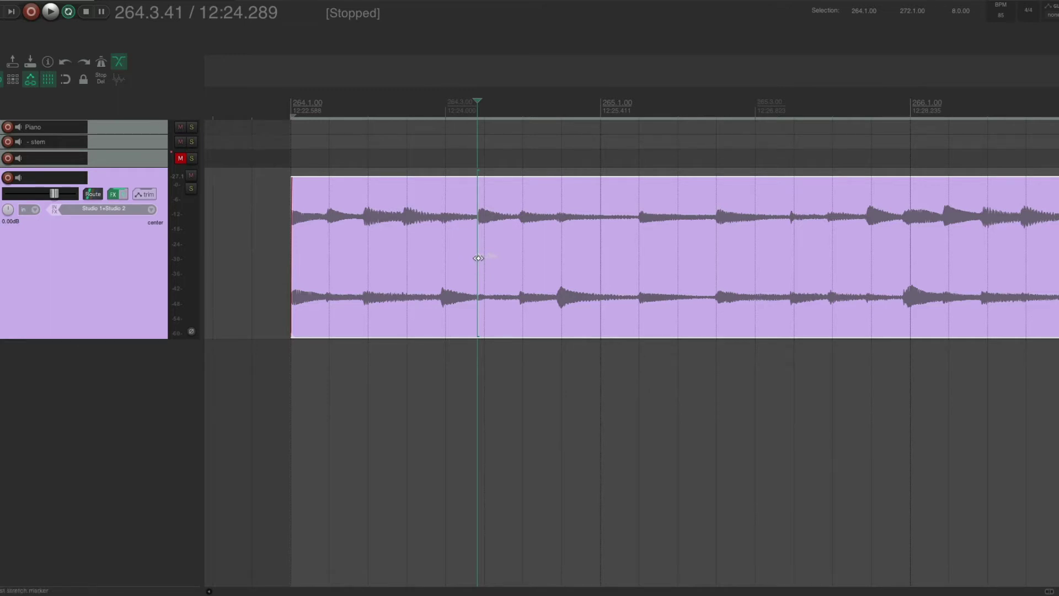
# - Drag the new stretch marker back onto the 264.3.41 onset so both rates read 1.00x
pyautogui.moveTo(478, 258); pyautogui.dragTo(476, 258)
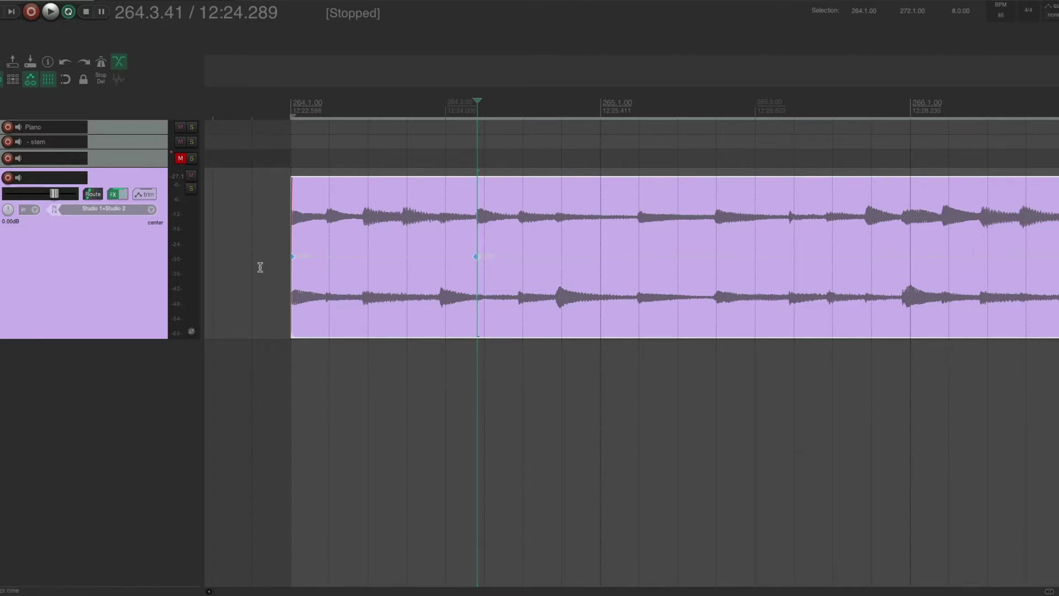
pyautogui.scroll(-8, 570, 225)
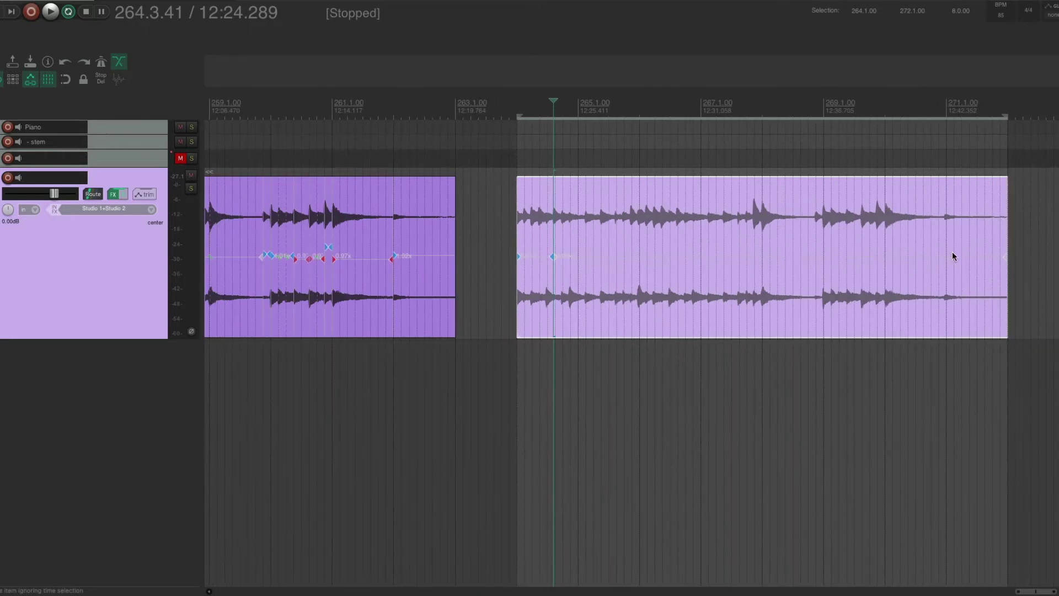
pyautogui.scroll(5, 548, 253)
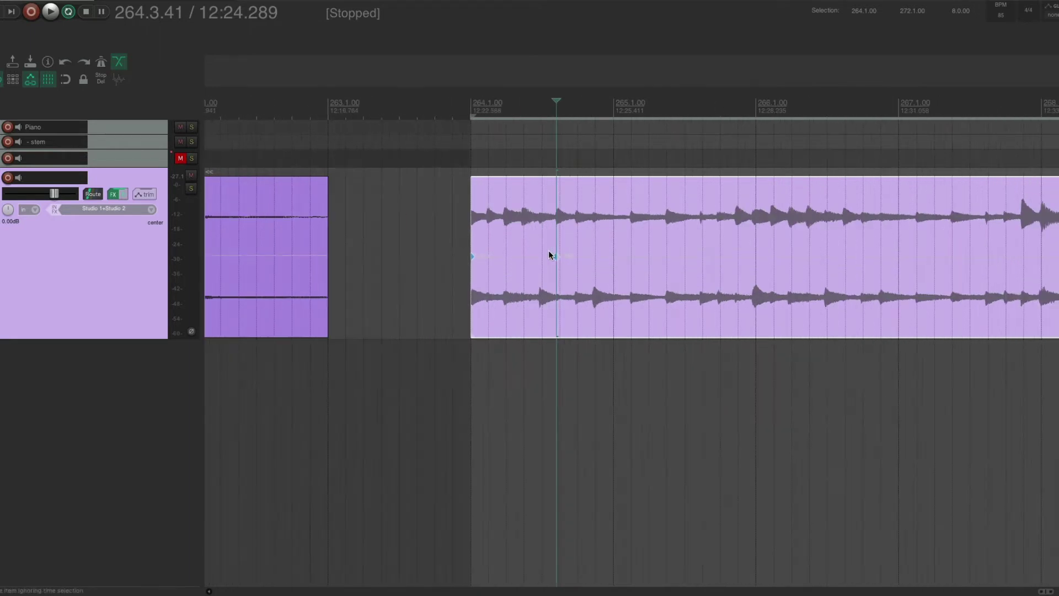
pyautogui.scroll(6, 548, 250)
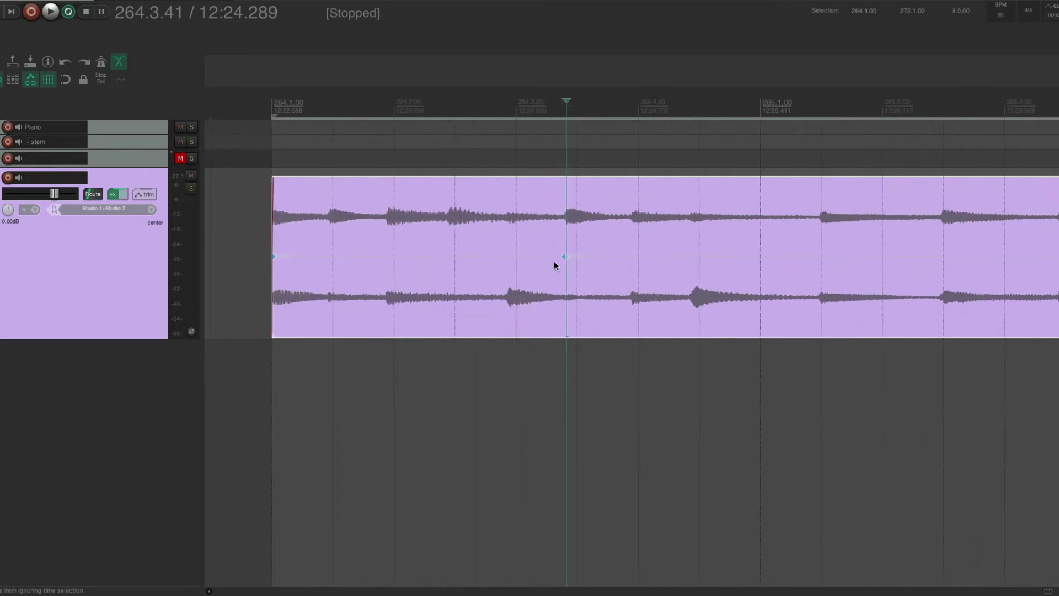
pyautogui.scroll(1, 554, 261)
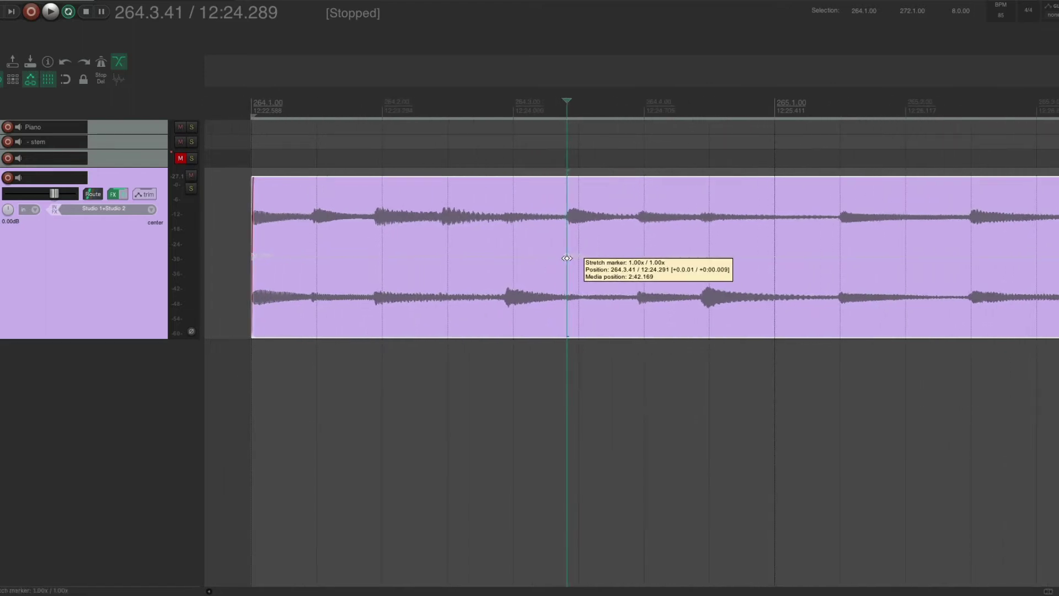
pyautogui.moveTo(567, 258); pyautogui.dragTo(567, 257)
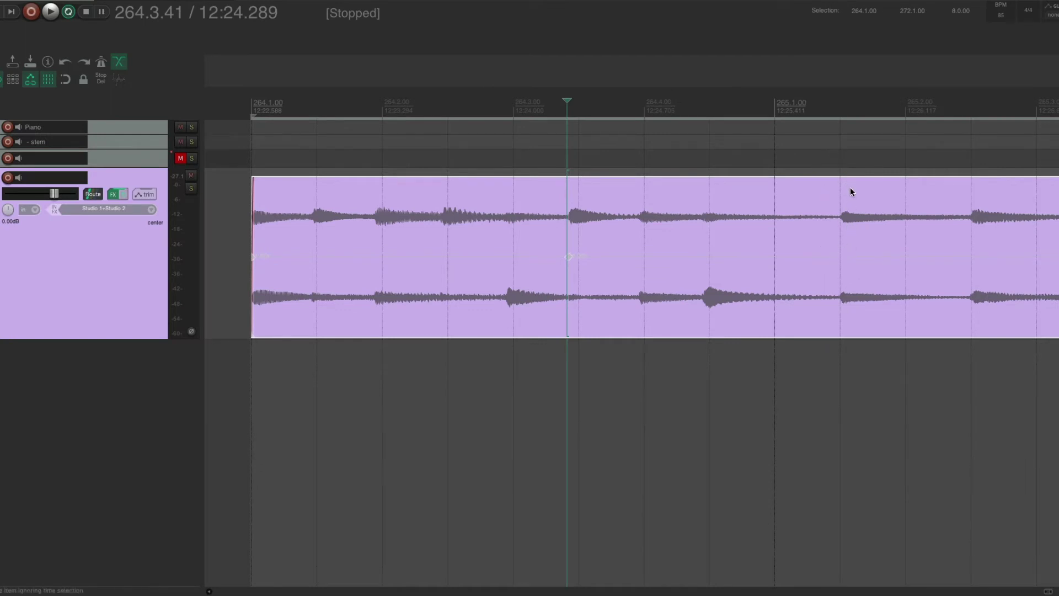
# - Add stretch markers at the piano note onsets with Shift+W and move the first one toward its grid line
pyautogui.click(839, 222)
pyautogui.hotkey('shift', 'w')
pyautogui.hotkey('shift', 'w')
pyautogui.hotkey('shift', 'w')
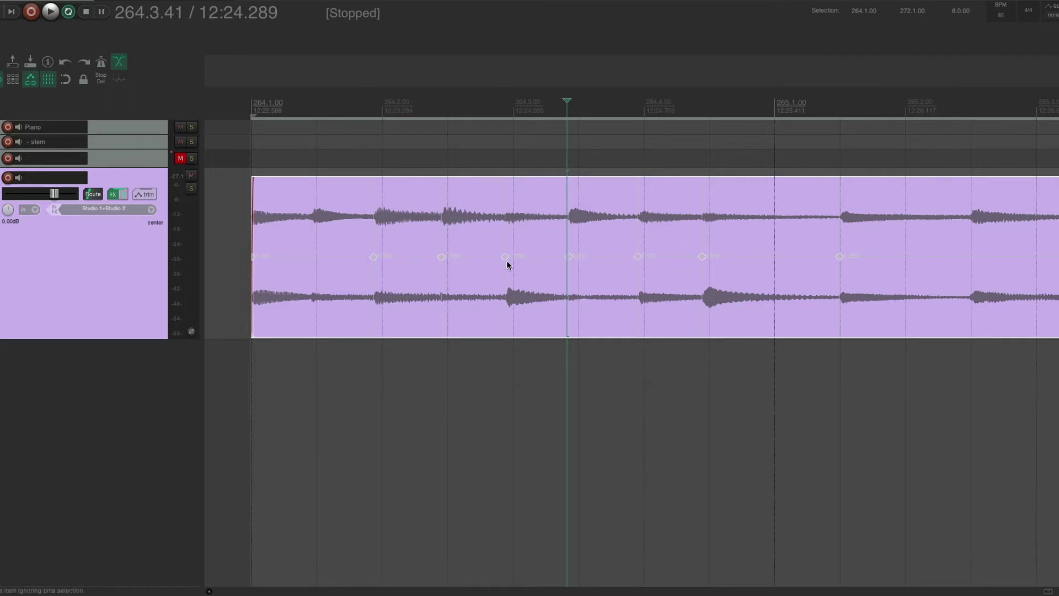
pyautogui.moveTo(569, 256); pyautogui.dragTo(593, 241)
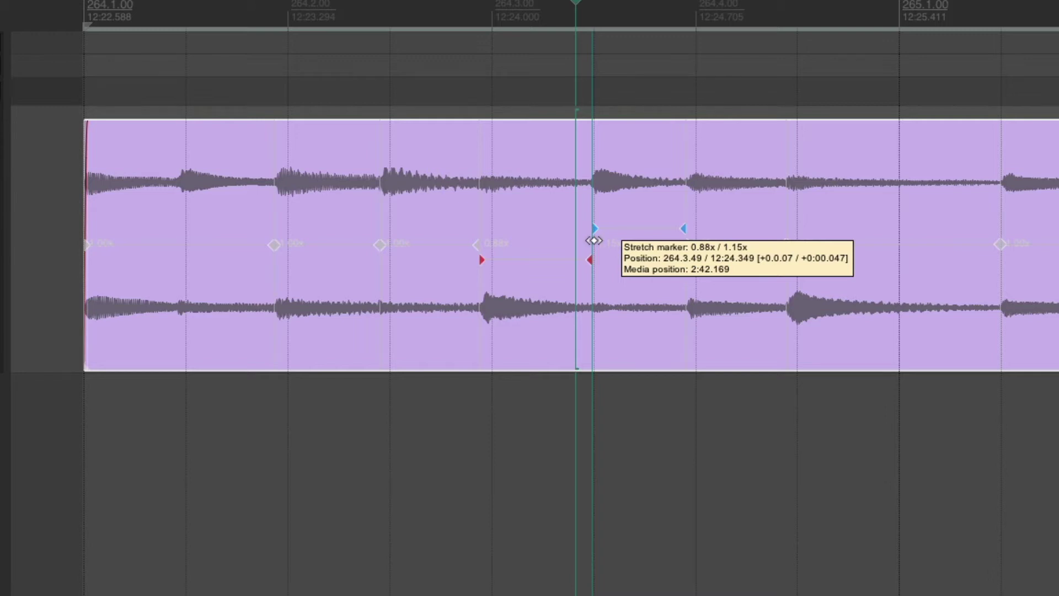
pyautogui.moveTo(594, 240)
pyautogui.mouseDown()
pyautogui.moveTo(577, 241)
pyautogui.moveTo(592, 241)
pyautogui.mouseUp()
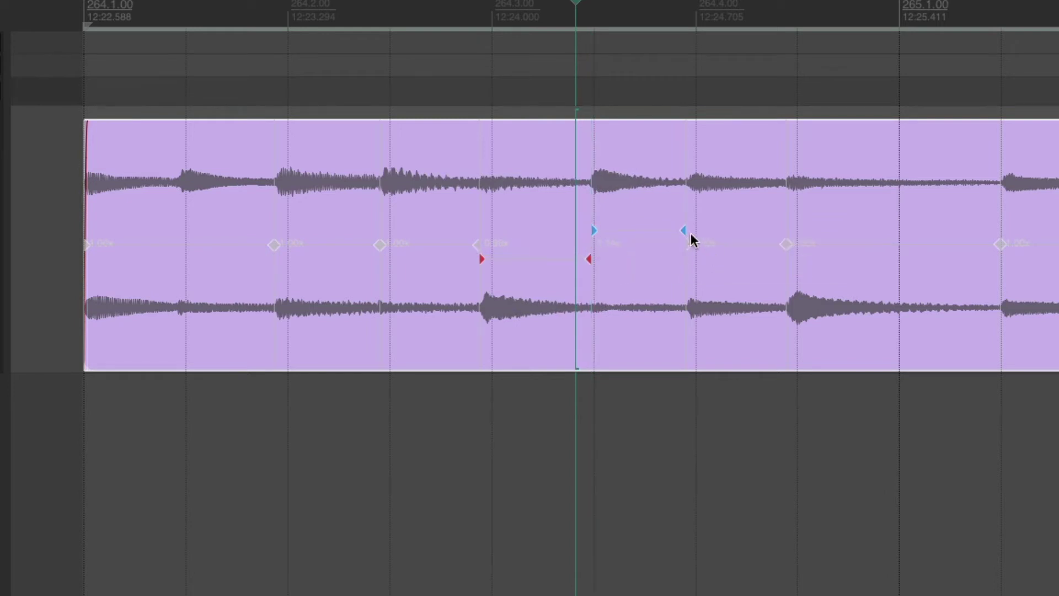
# - Align the remaining markers around 264.2, 264.3 and 264.4 with their eighth-note grid lines
pyautogui.moveTo(685, 232); pyautogui.dragTo(692, 234)
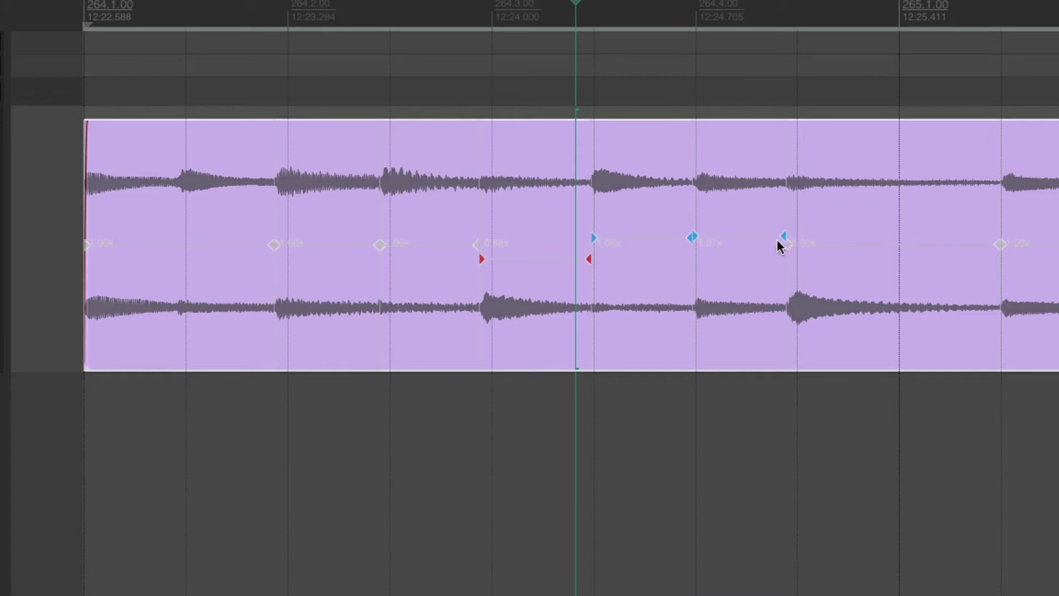
pyautogui.moveTo(783, 235); pyautogui.dragTo(797, 239)
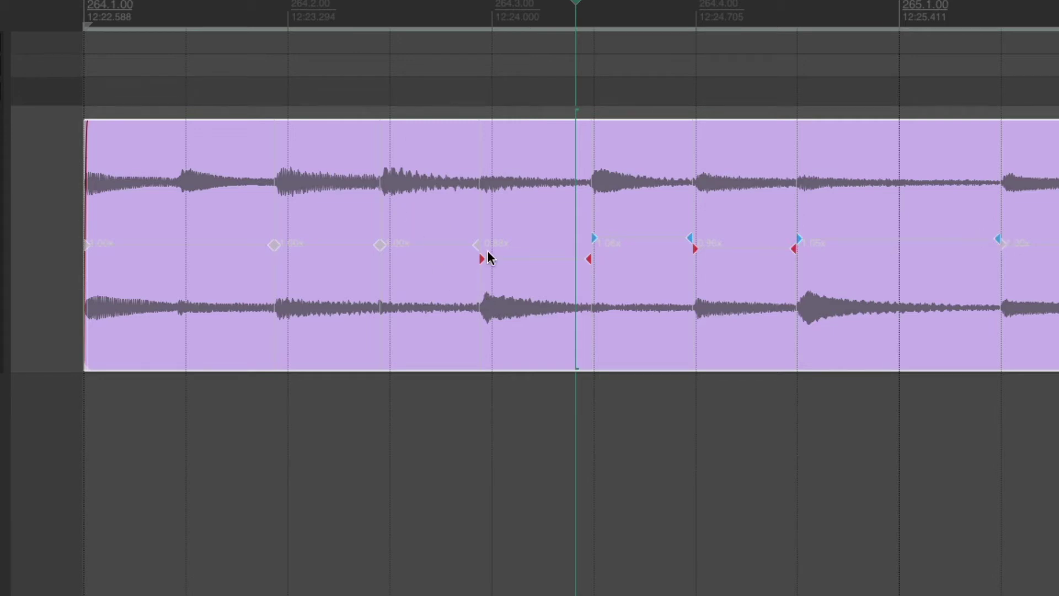
pyautogui.moveTo(480, 258); pyautogui.dragTo(488, 257)
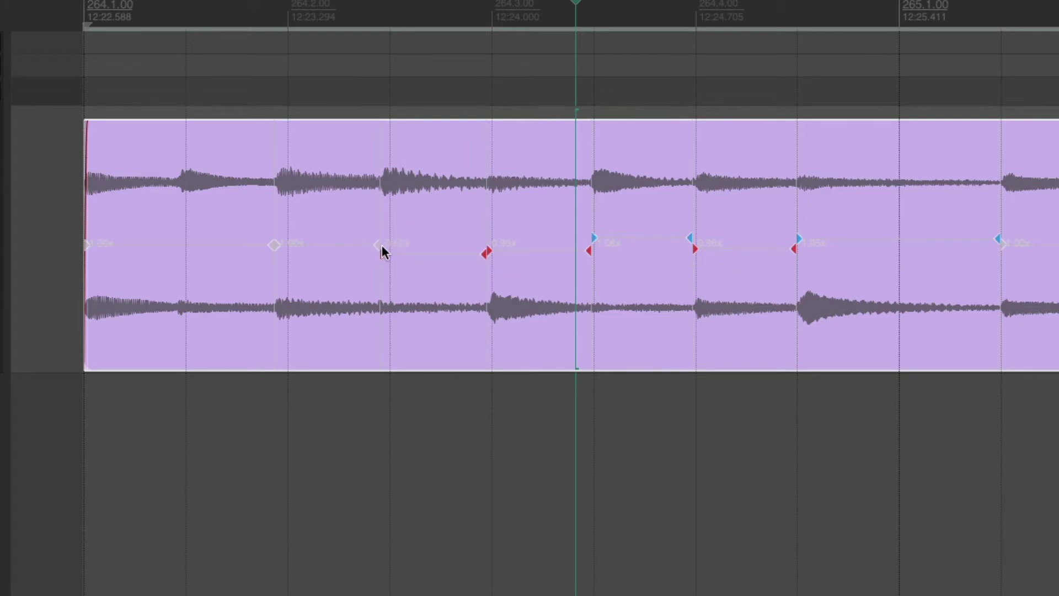
pyautogui.moveTo(382, 247); pyautogui.dragTo(385, 249)
pyautogui.moveTo(275, 246); pyautogui.dragTo(280, 244)
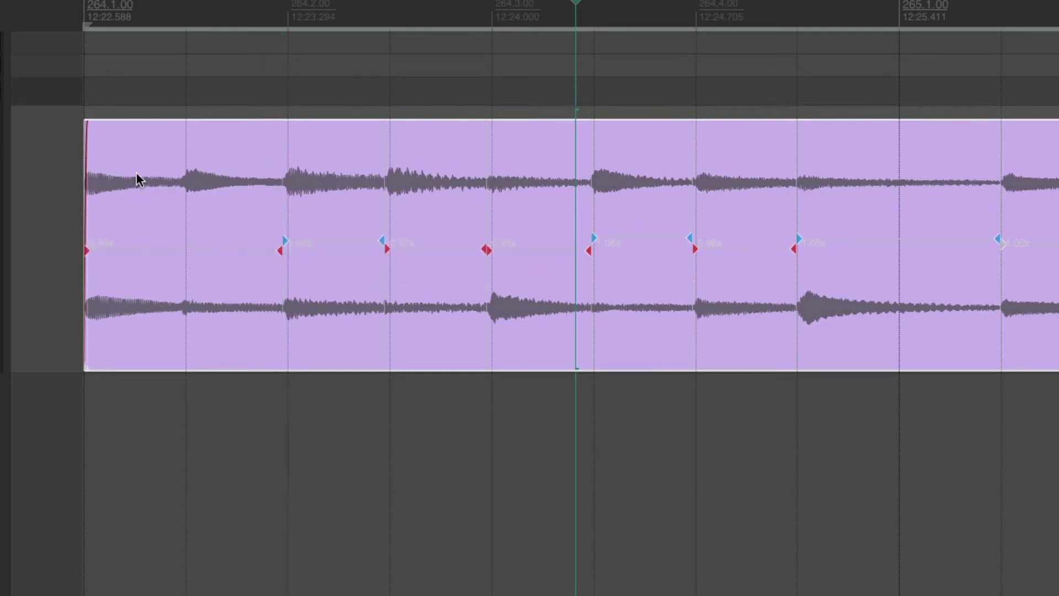
pyautogui.click(26, 207)
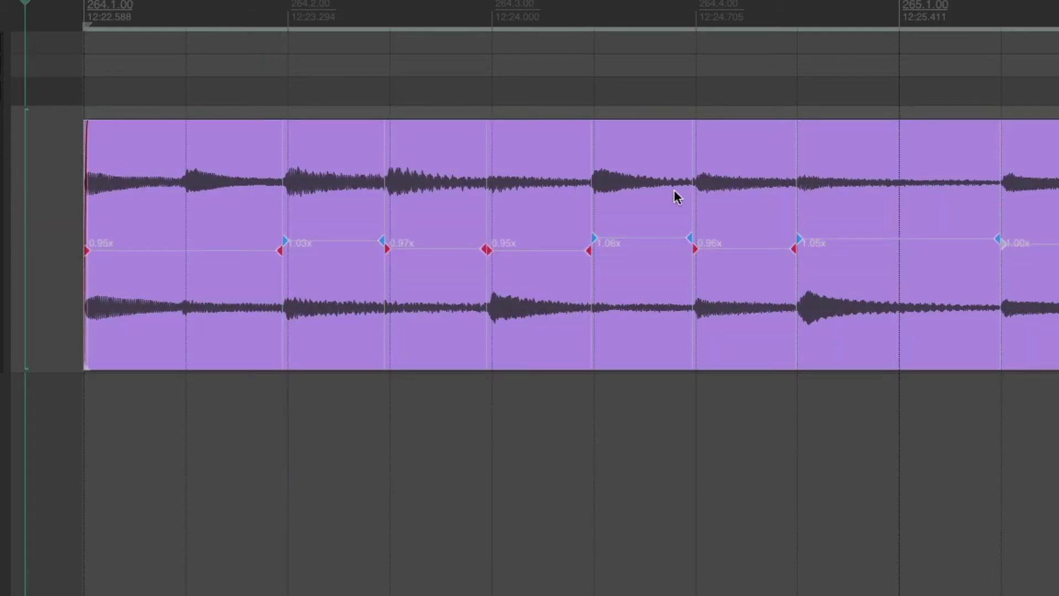
# - During playback, nudge one stretch marker left so its neighbouring sections read 1.10x and 0.93x
pyautogui.press('space')
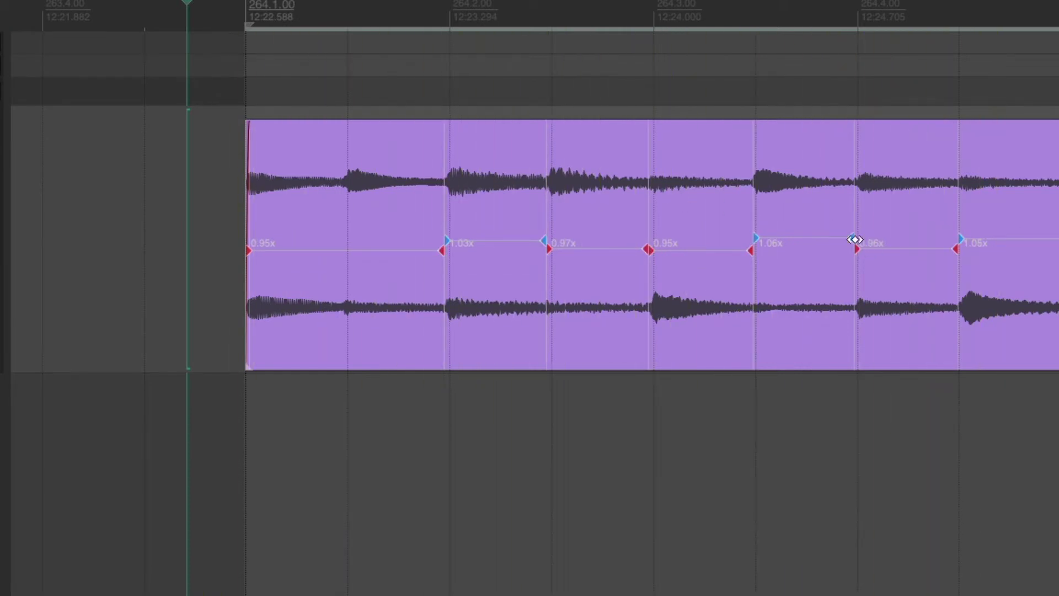
pyautogui.moveTo(855, 238); pyautogui.dragTo(849, 238)
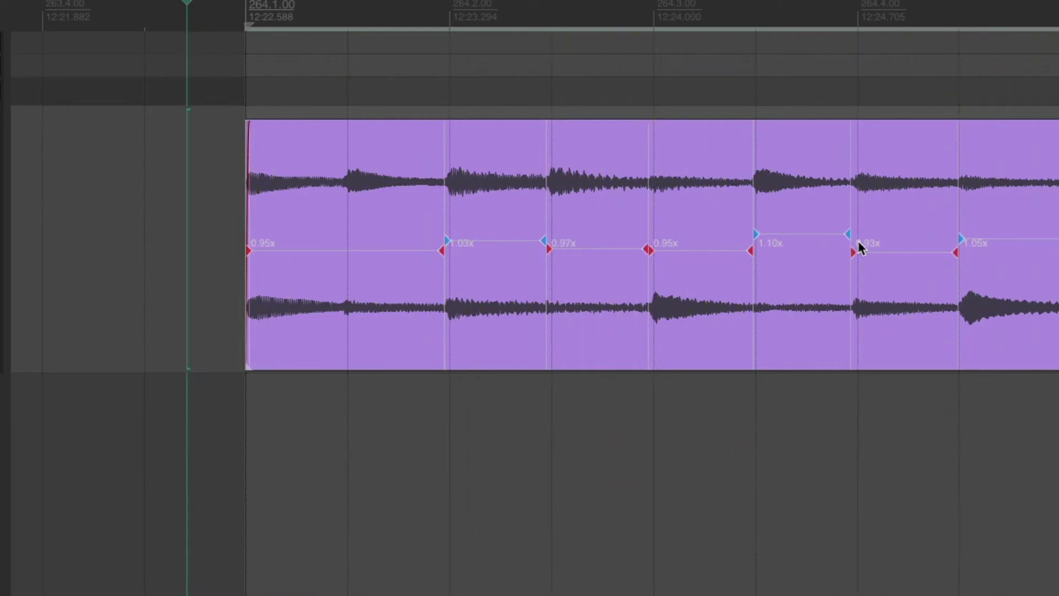
pyautogui.press('space')
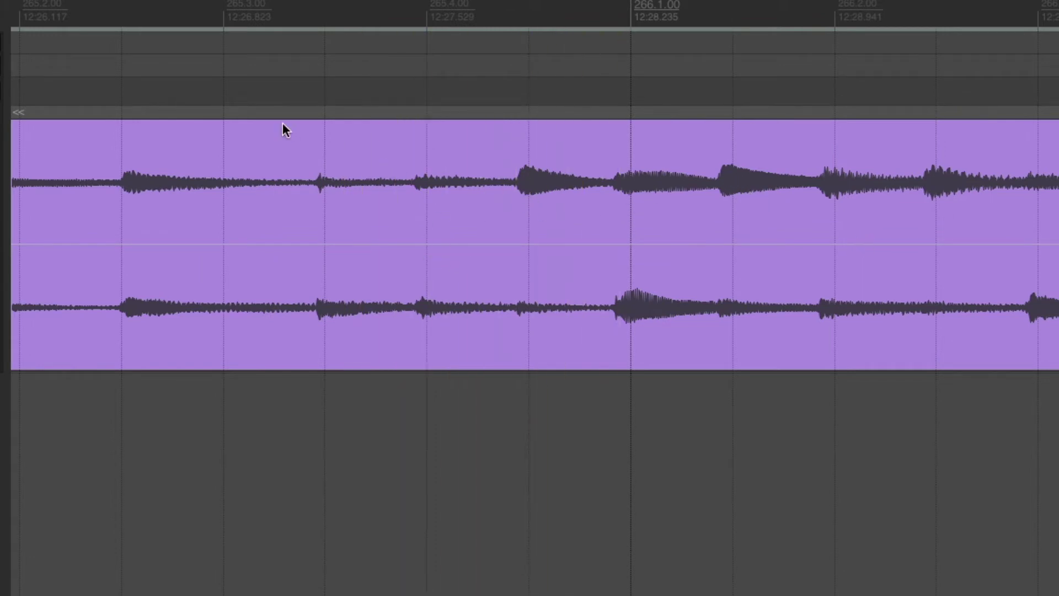
pyautogui.hscroll(-10, 529, 242)
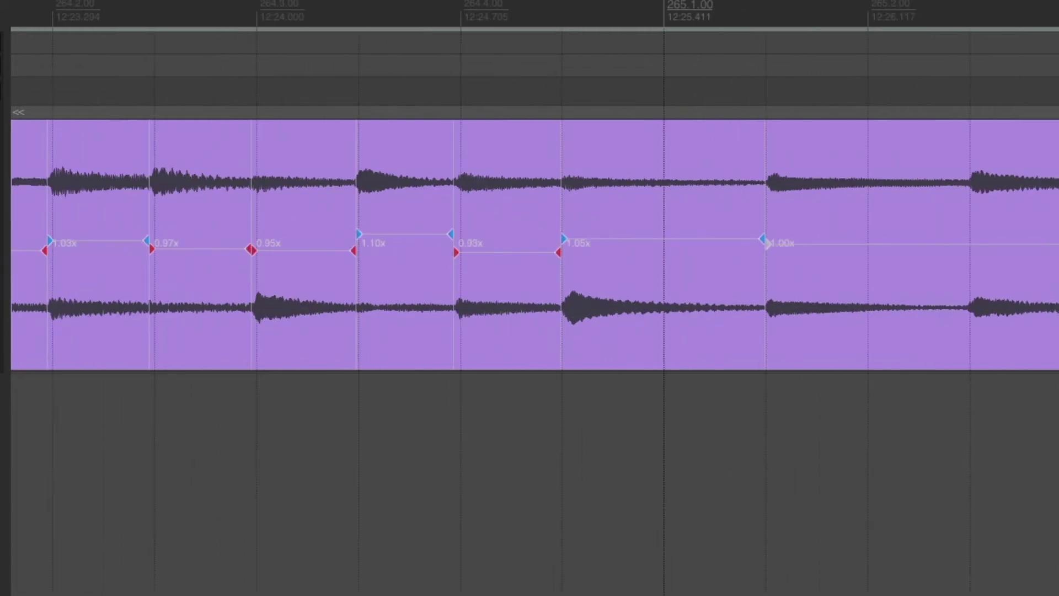
pyautogui.hscroll(-4, 529, 242)
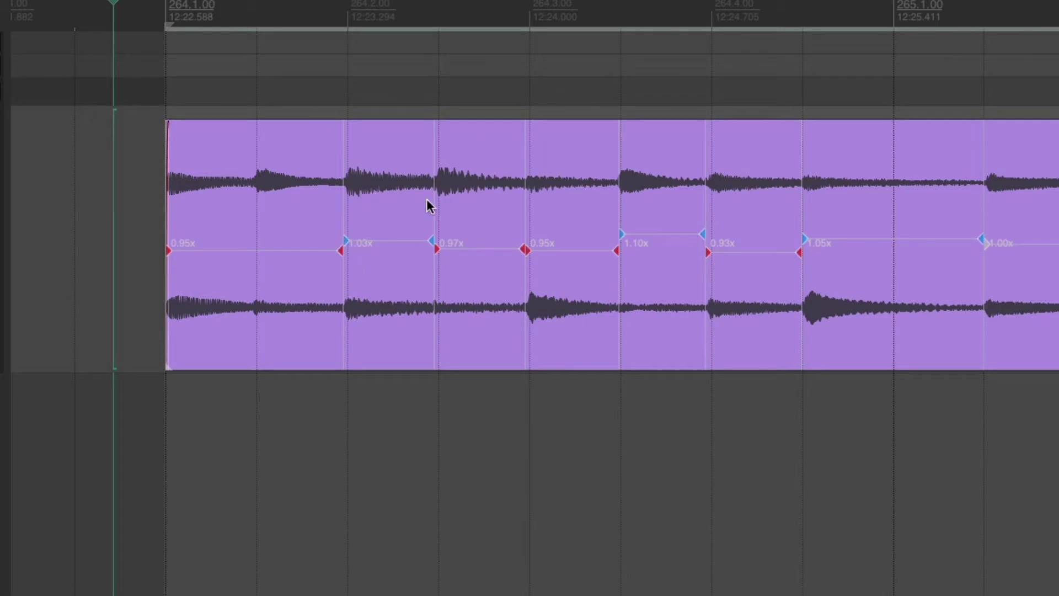
# - Snap every stretch marker in the piano item to the grid, then play the item from its start
pyautogui.rightClick(303, 217)
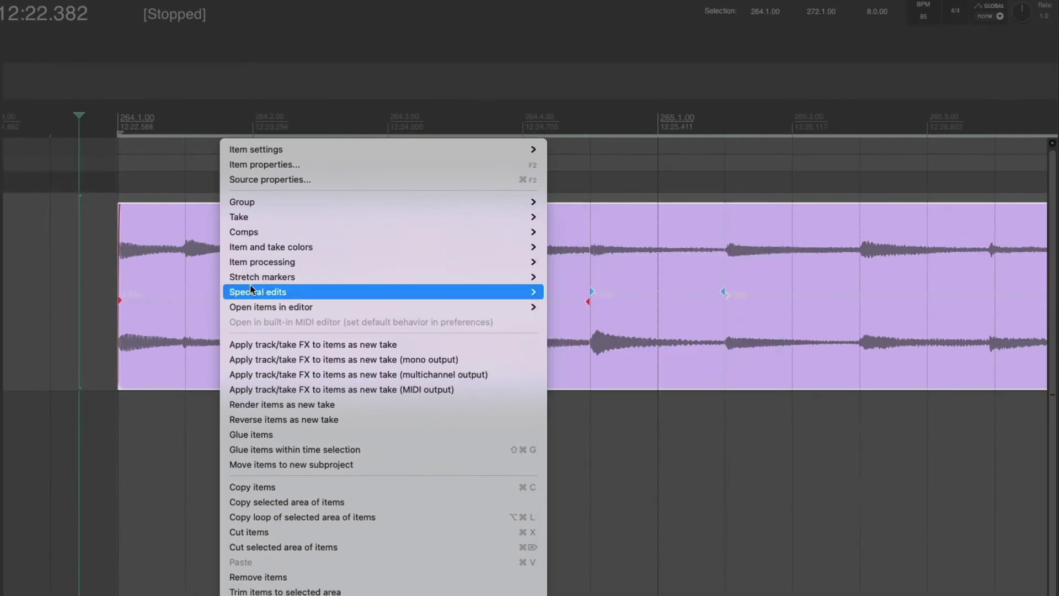
pyautogui.moveTo(376, 281)
pyautogui.moveTo(598, 332)
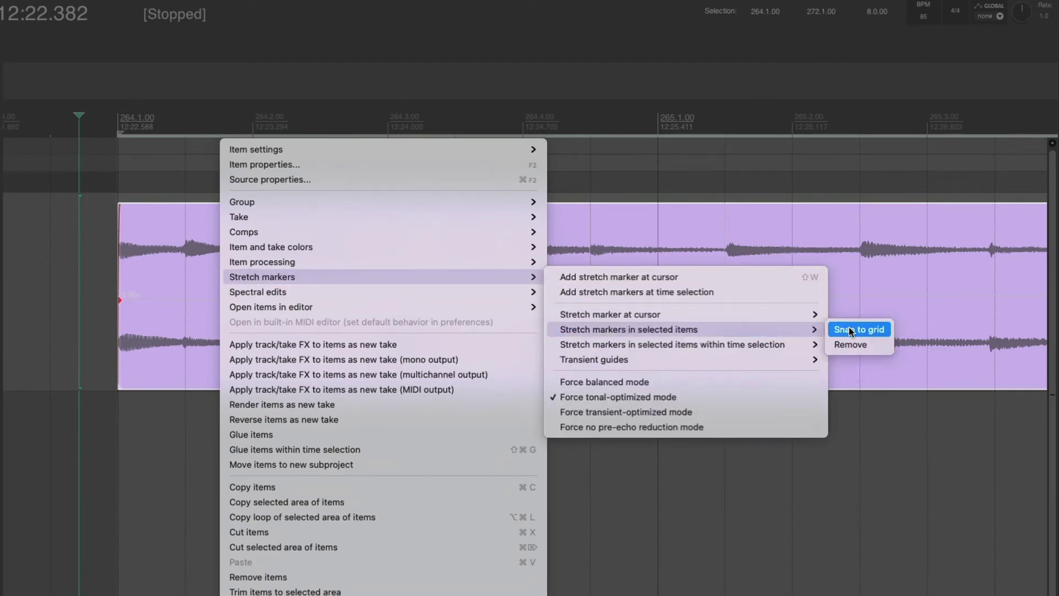
pyautogui.click(850, 331)
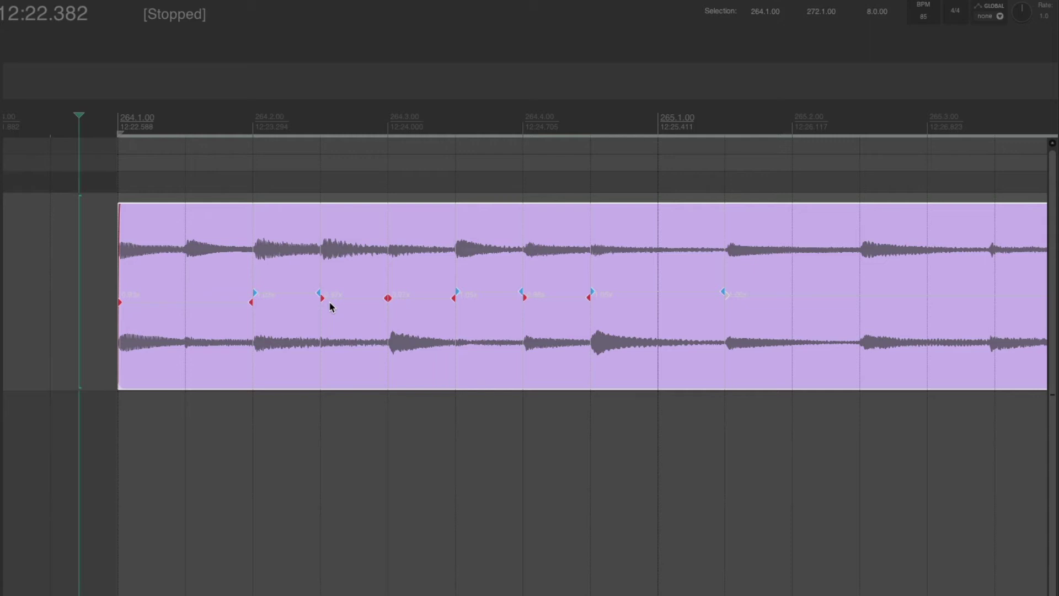
pyautogui.click(87, 286)
pyautogui.press('space')
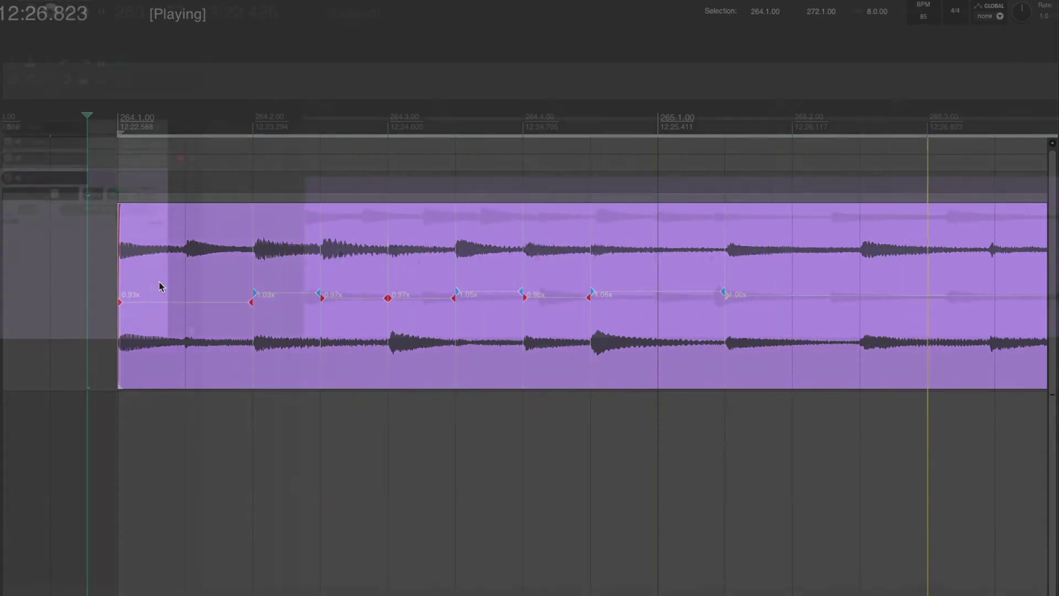
# - Stop playback and remove all stretch markers in the selected piano item
pyautogui.press('space')
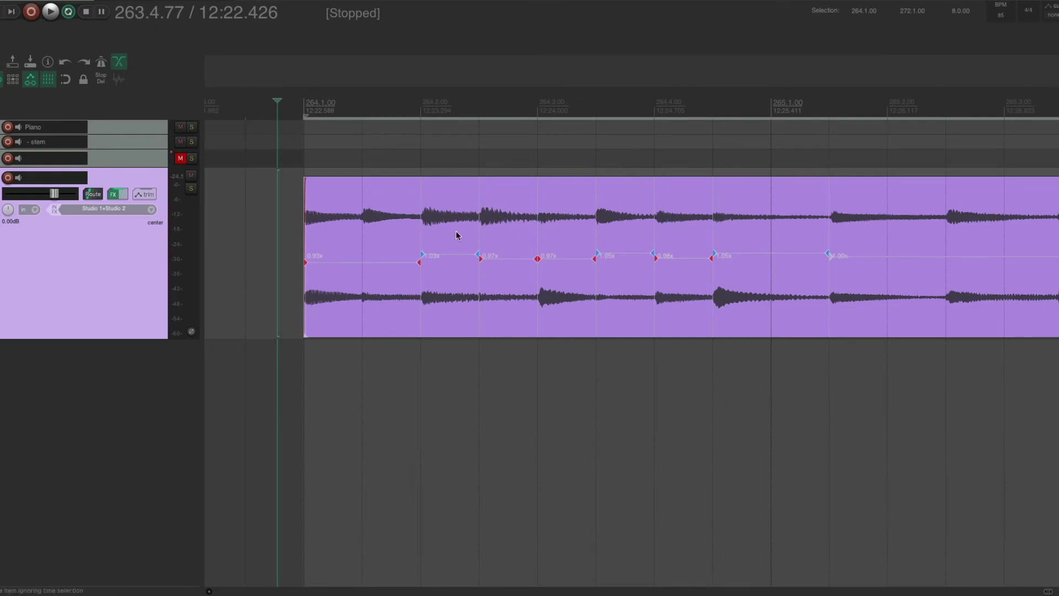
pyautogui.rightClick(456, 231)
pyautogui.moveTo(467, 240)
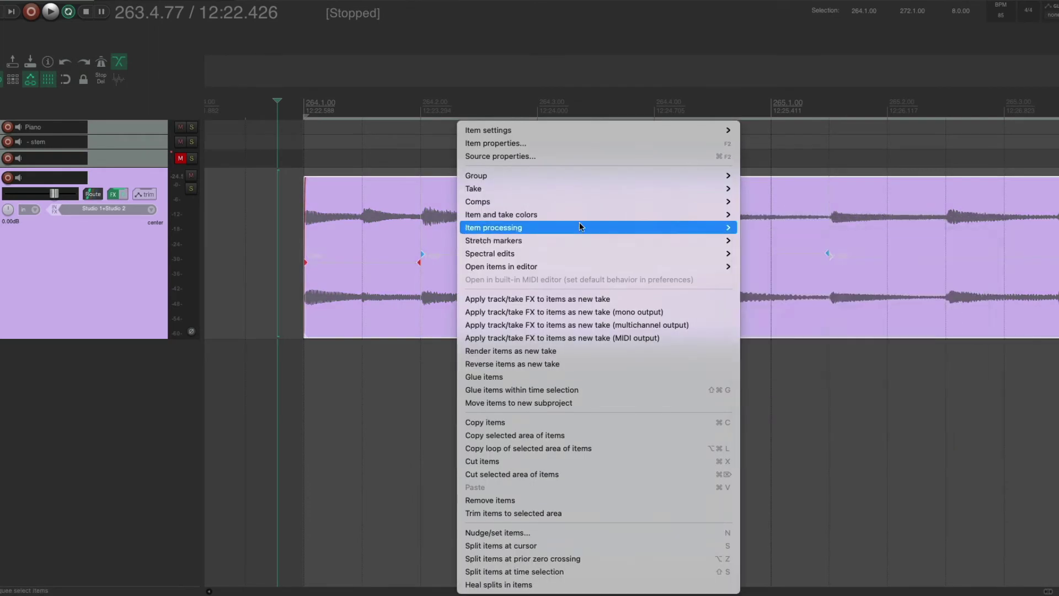
pyautogui.moveTo(815, 286)
pyautogui.click(1021, 299)
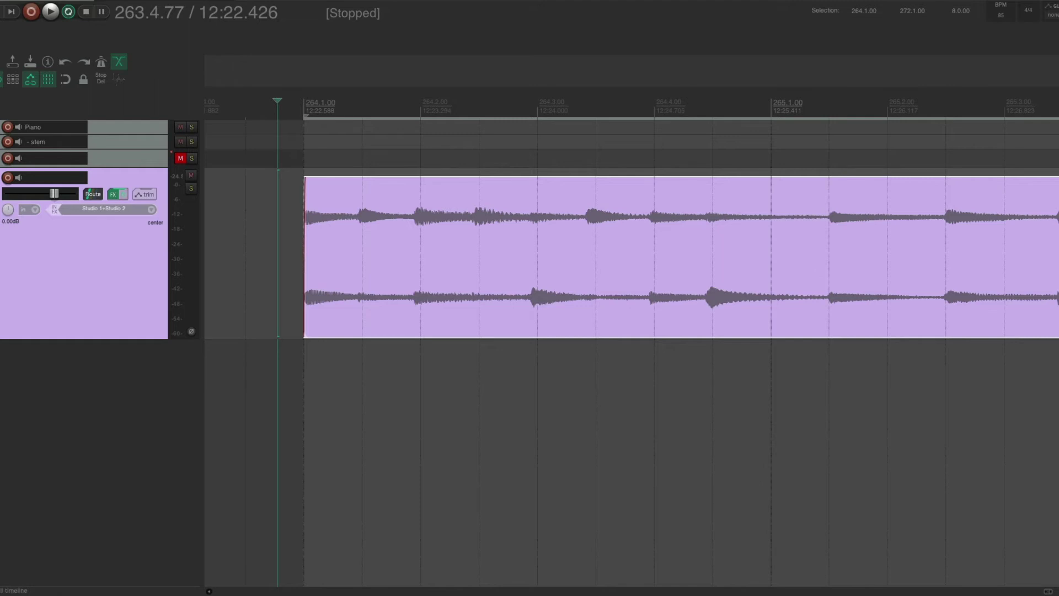
# - Open Edit > Dynamic Split with 'Add stretch markers to selected items' as the action, then move the dialog aside
pyautogui.click(91, 1)
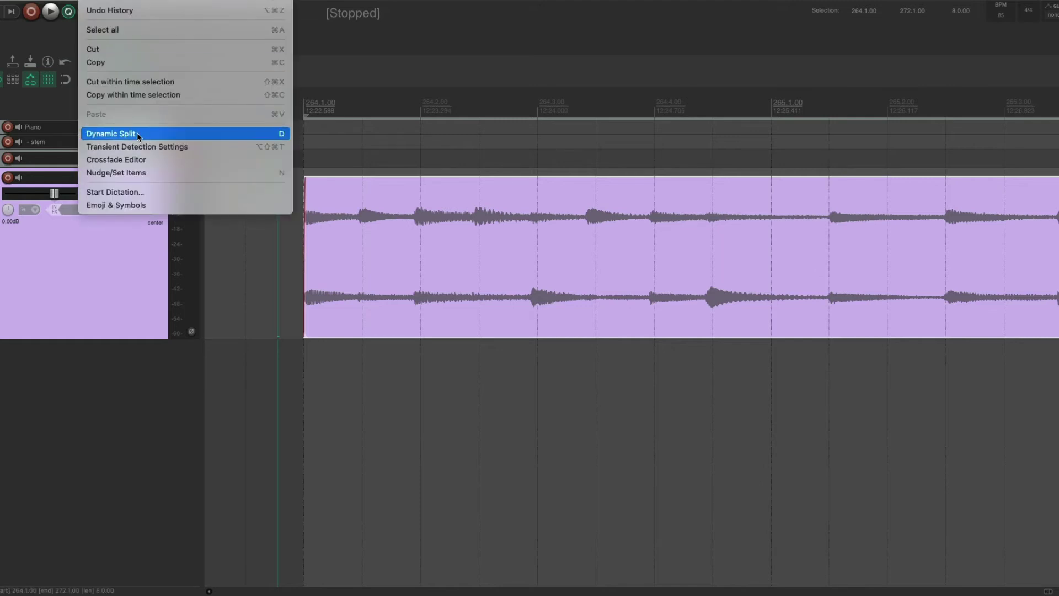
pyautogui.click(138, 135)
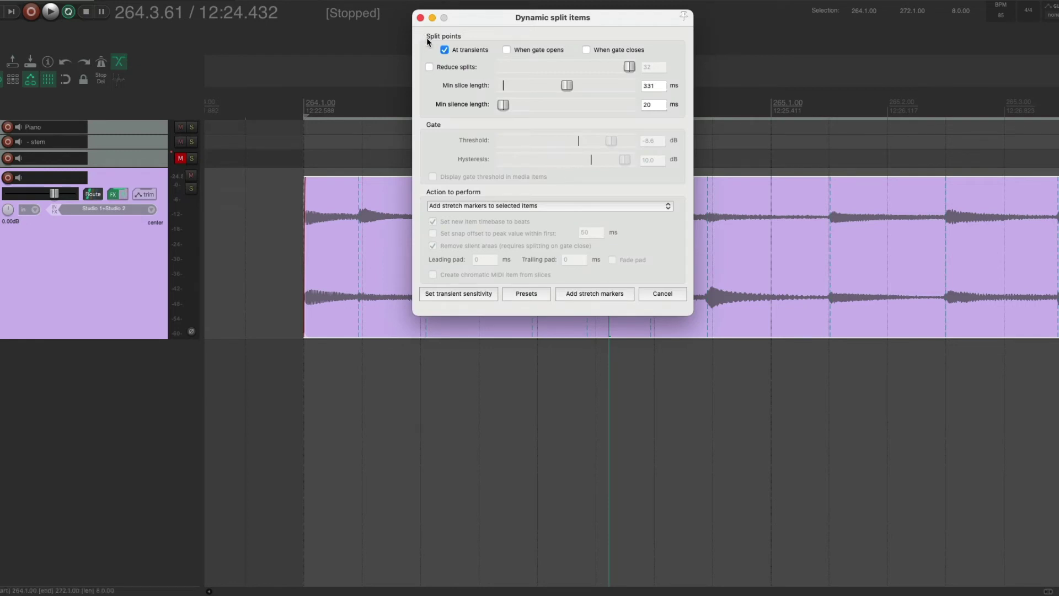
pyautogui.click(451, 208)
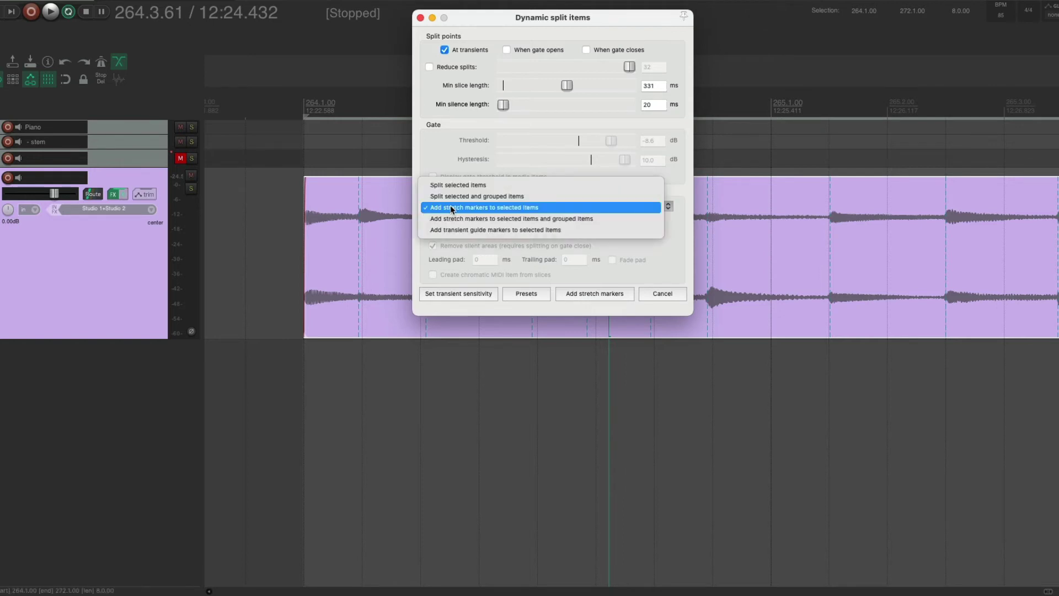
pyautogui.click(451, 209)
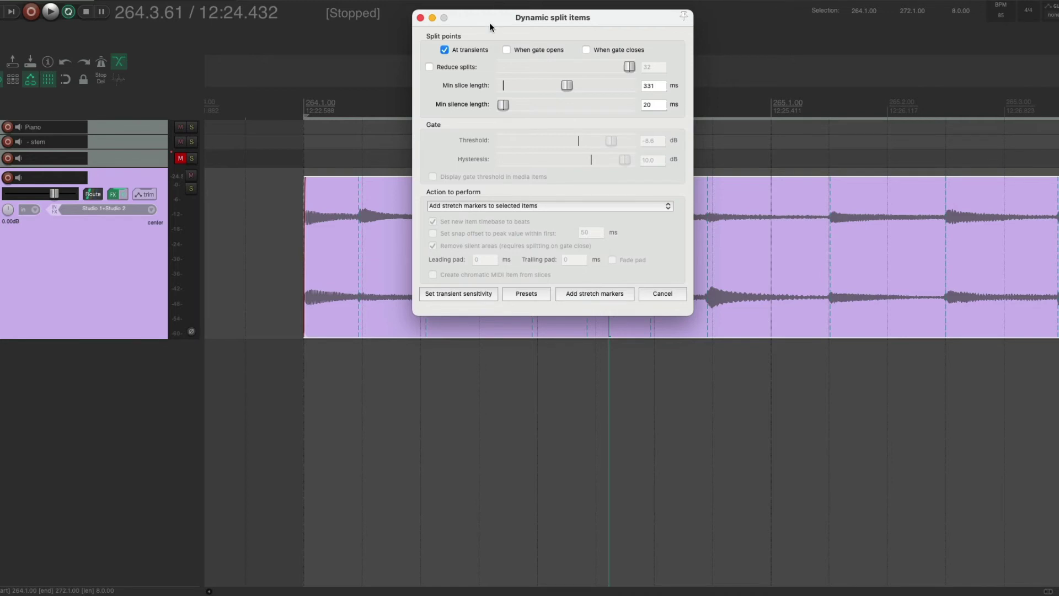
pyautogui.moveTo(488, 25); pyautogui.dragTo(271, 80)
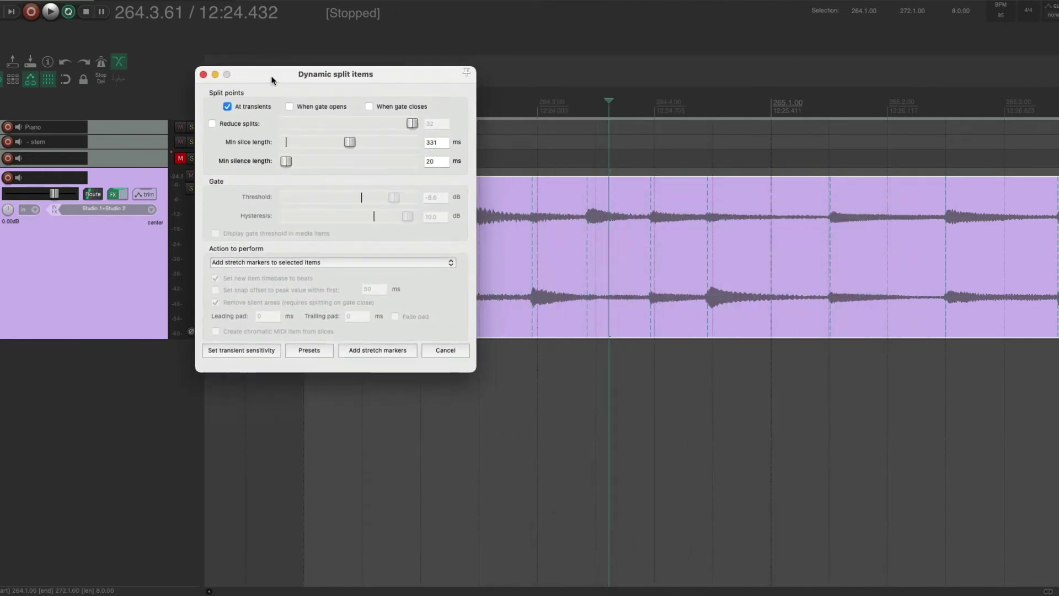
# - Set the transient detection threshold to -36.5 dB in Transient Detection Settings, then close that window
pyautogui.click(241, 352)
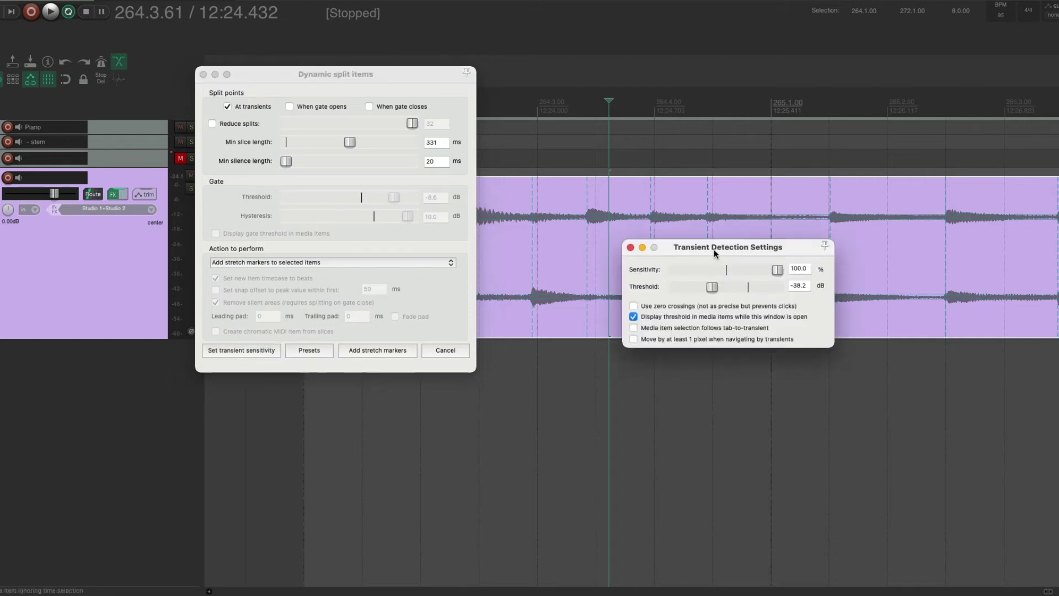
pyautogui.moveTo(713, 249); pyautogui.dragTo(614, 375)
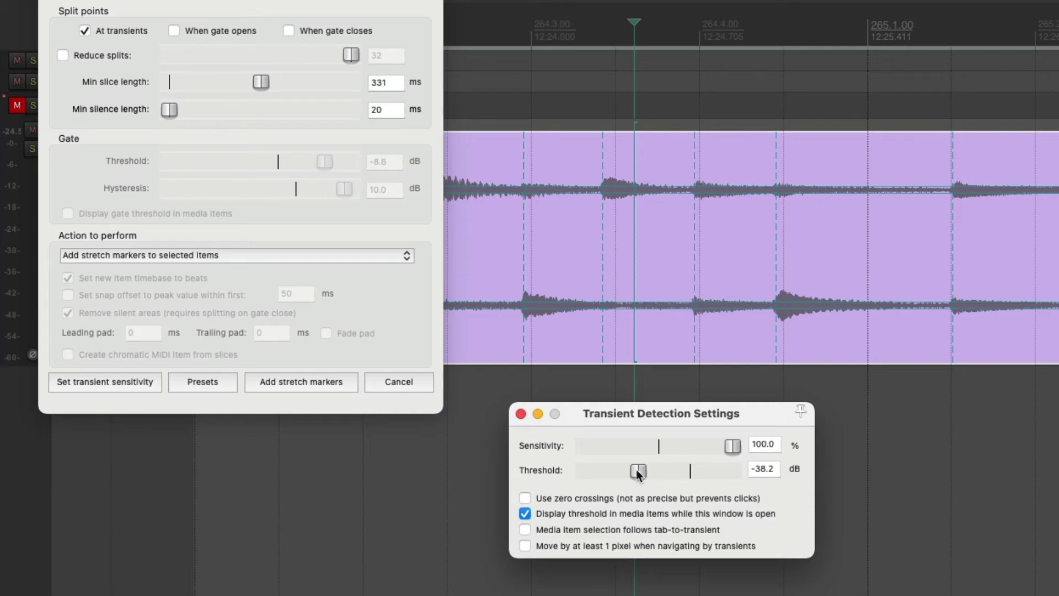
pyautogui.moveTo(638, 473)
pyautogui.mouseDown()
pyautogui.moveTo(668, 474)
pyautogui.moveTo(644, 484)
pyautogui.mouseUp()
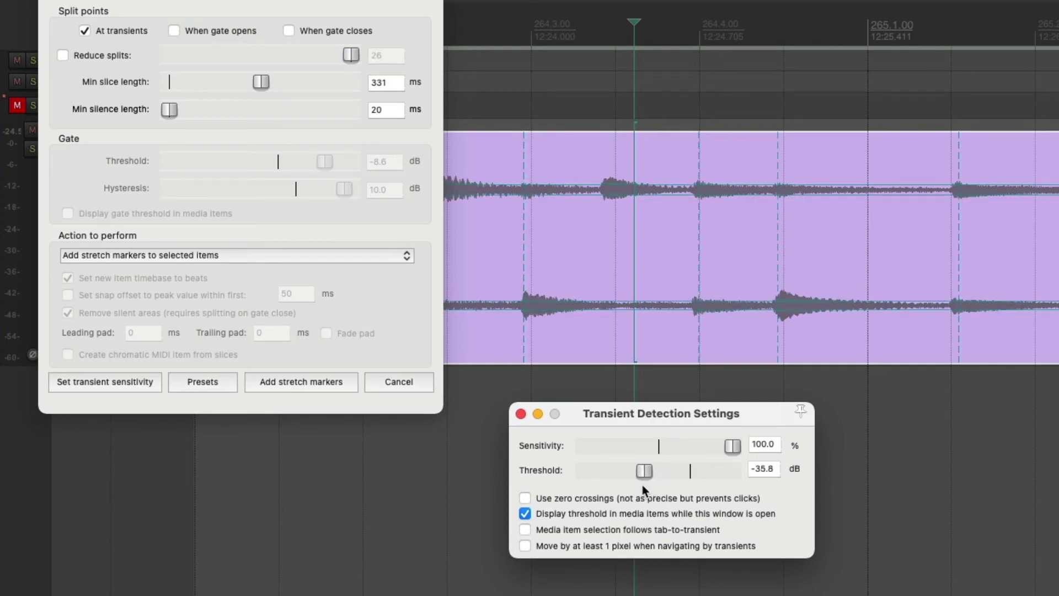
pyautogui.moveTo(643, 487); pyautogui.dragTo(641, 487)
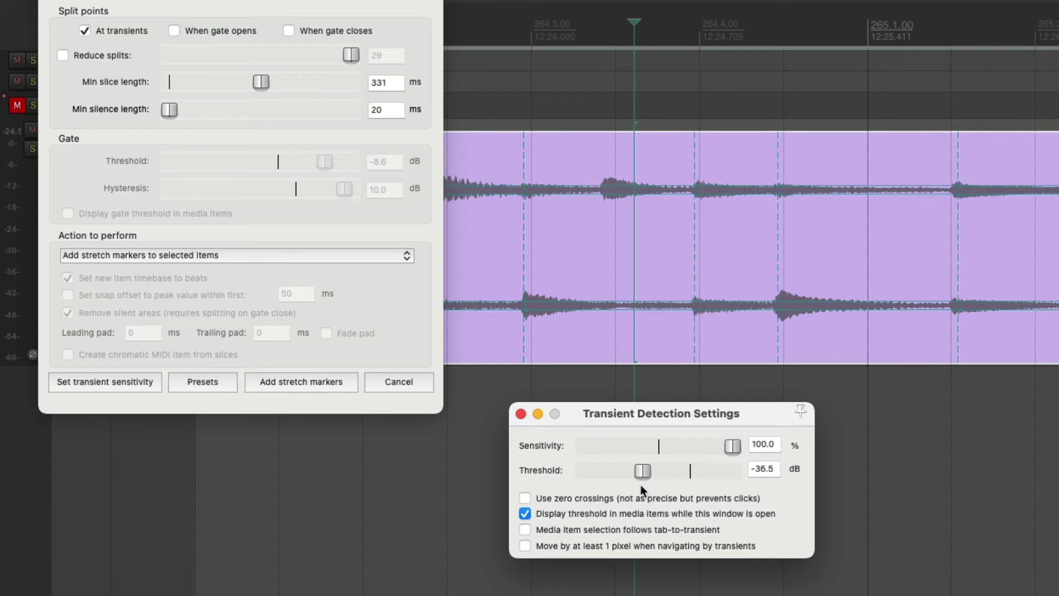
pyautogui.click(521, 414)
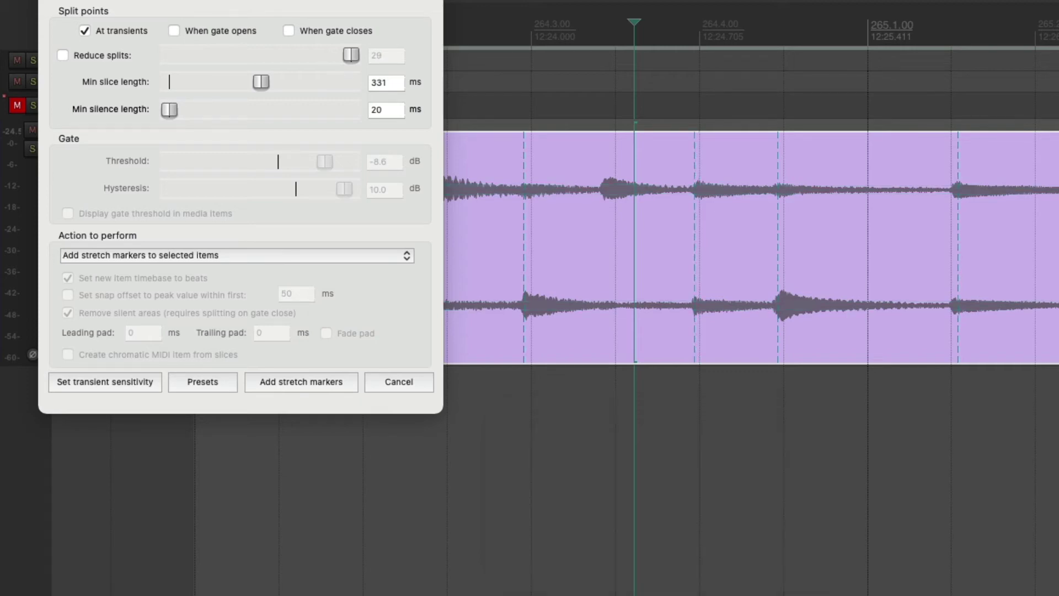
# - Add stretch markers at the detected transients using a 188 ms minimum slice length
pyautogui.moveTo(138, 0); pyautogui.dragTo(842, 108)
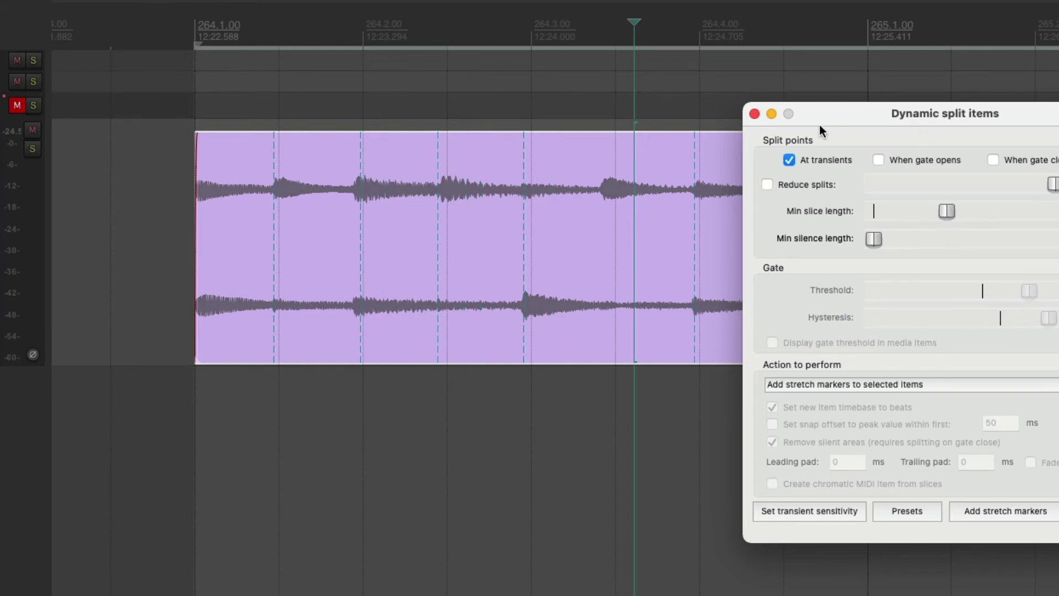
pyautogui.moveTo(818, 130); pyautogui.dragTo(782, 12)
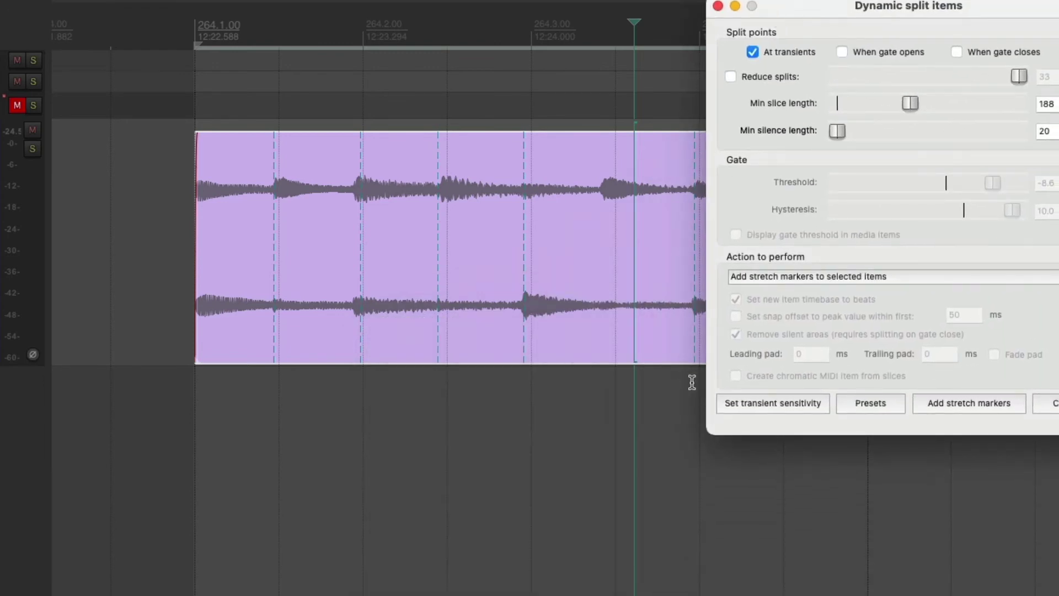
pyautogui.click(955, 402)
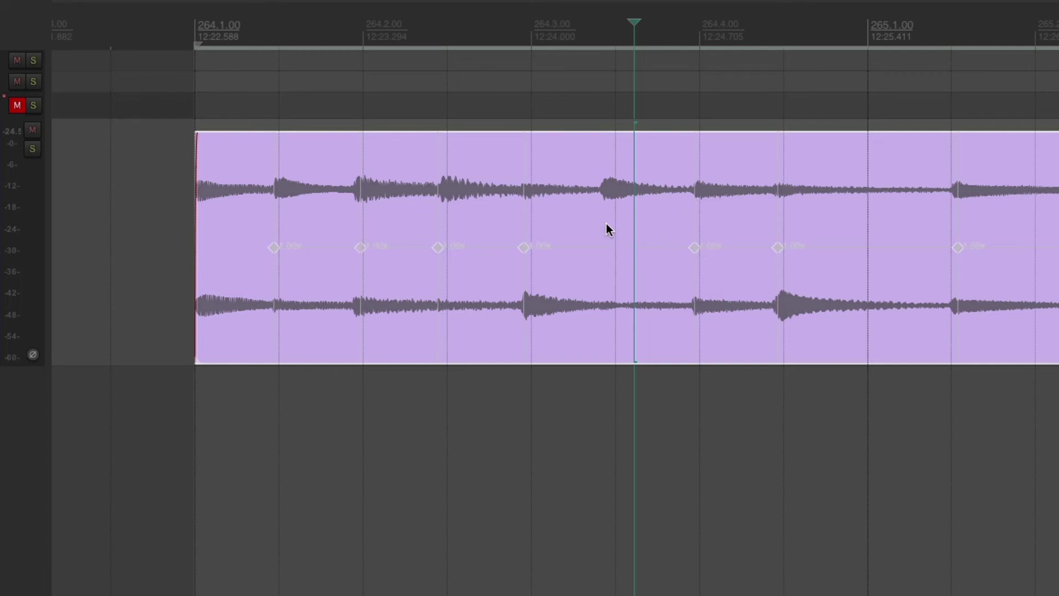
# - Hand-place a stretch marker on the note onset just before 264.2 and delete the old marker there
pyautogui.scroll(2, 607, 224)
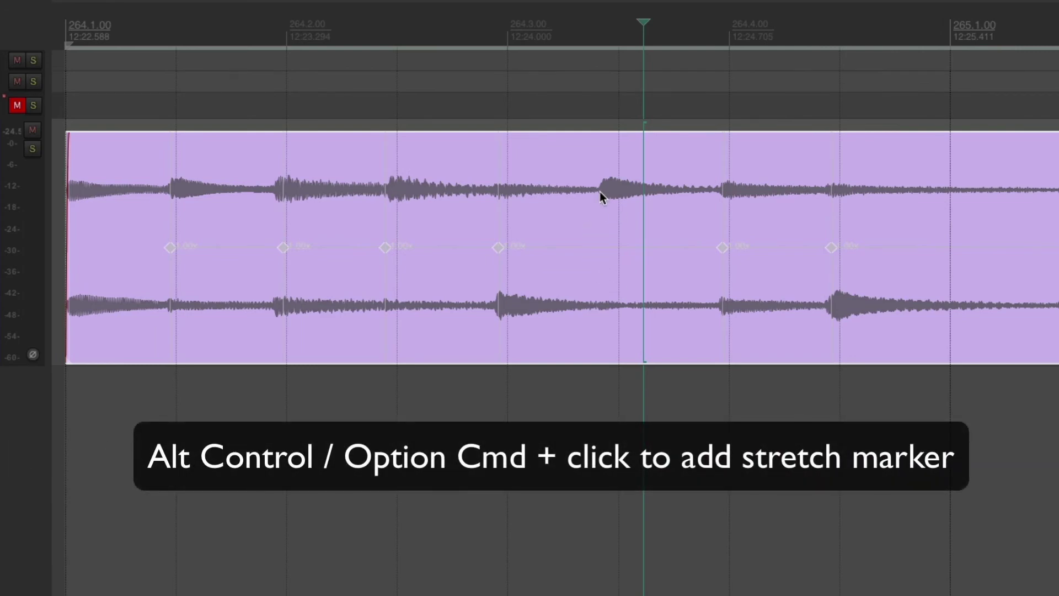
pyautogui.keyDown('ctrl'); pyautogui.keyDown('alt'); pyautogui.click(600, 193); pyautogui.keyUp('alt'); pyautogui.keyUp('ctrl')
pyautogui.hscroll(-5, 260, 68)
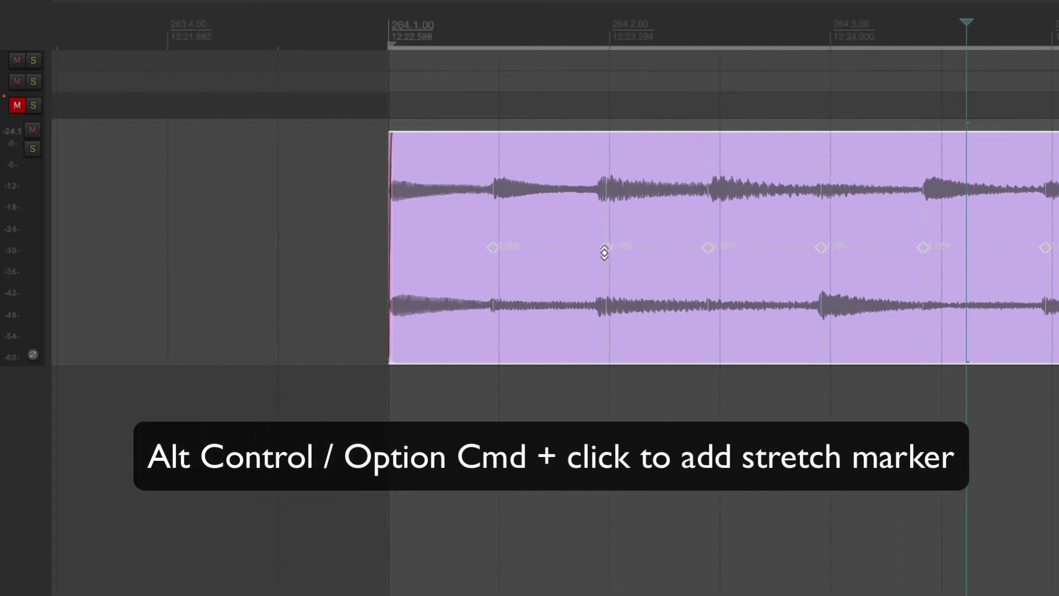
pyautogui.scroll(2, 604, 248)
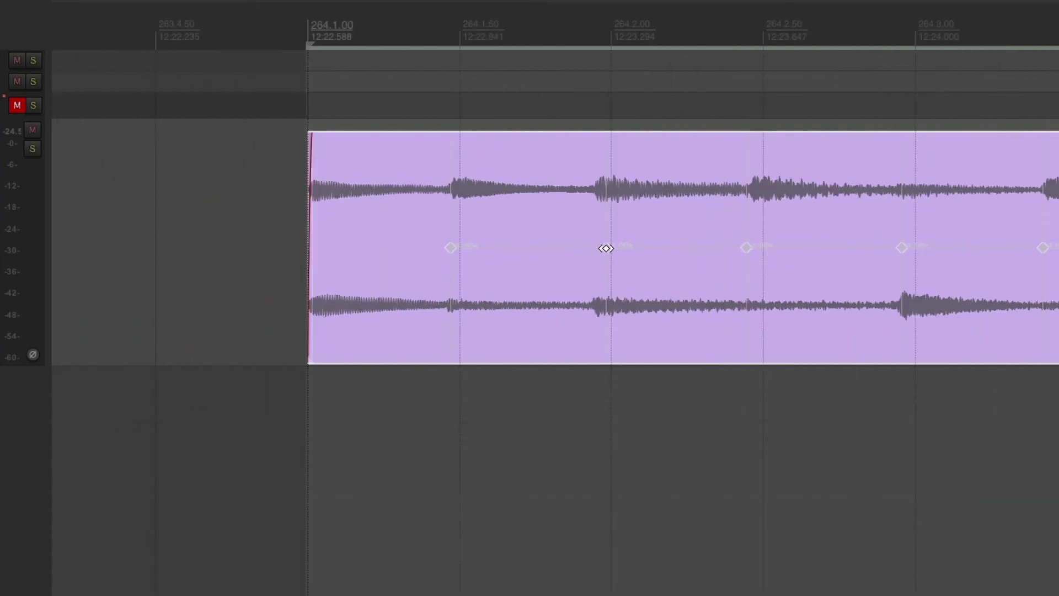
pyautogui.keyDown('alt'); pyautogui.click(605, 248); pyautogui.keyUp('alt')
pyautogui.scroll(-3, 654, 79)
pyautogui.scroll(-4, 654, 84)
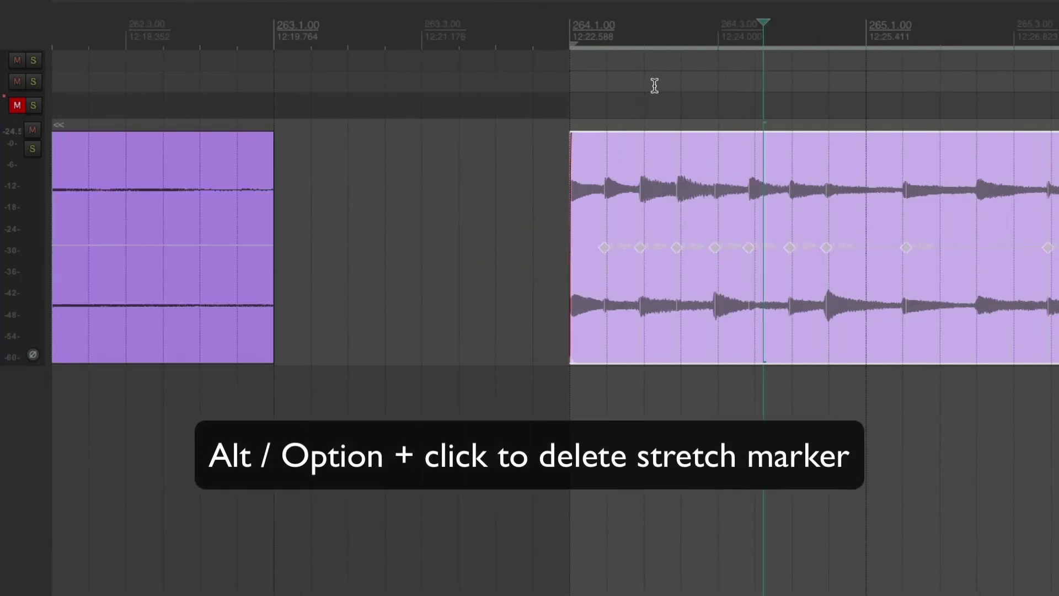
# - Snap every stretch marker in the piano item to the grid, then play from bar 264
pyautogui.rightClick(693, 219)
pyautogui.moveTo(733, 220)
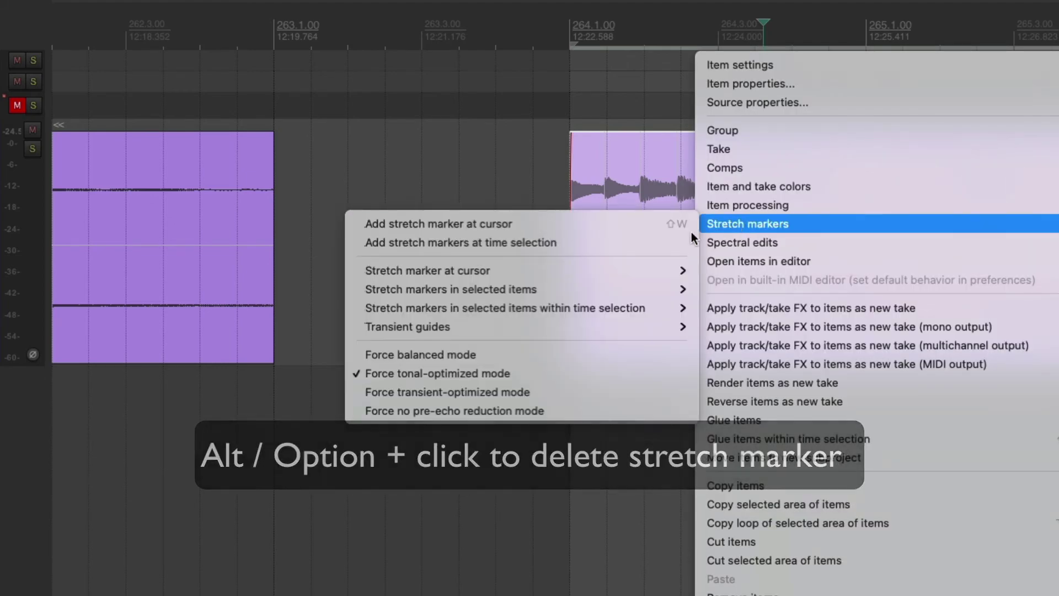
pyautogui.moveTo(551, 279)
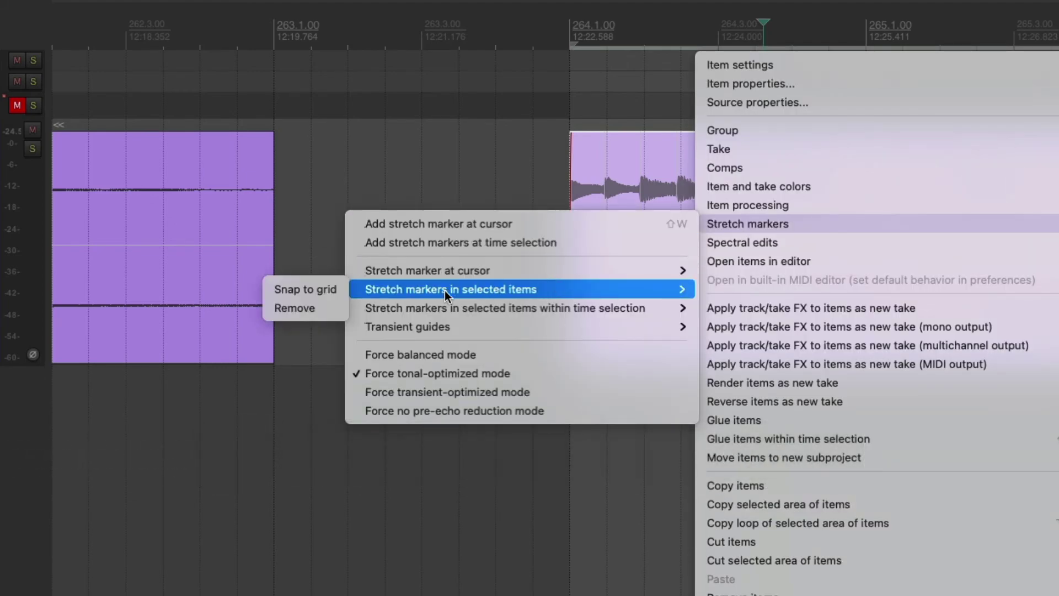
pyautogui.click(312, 290)
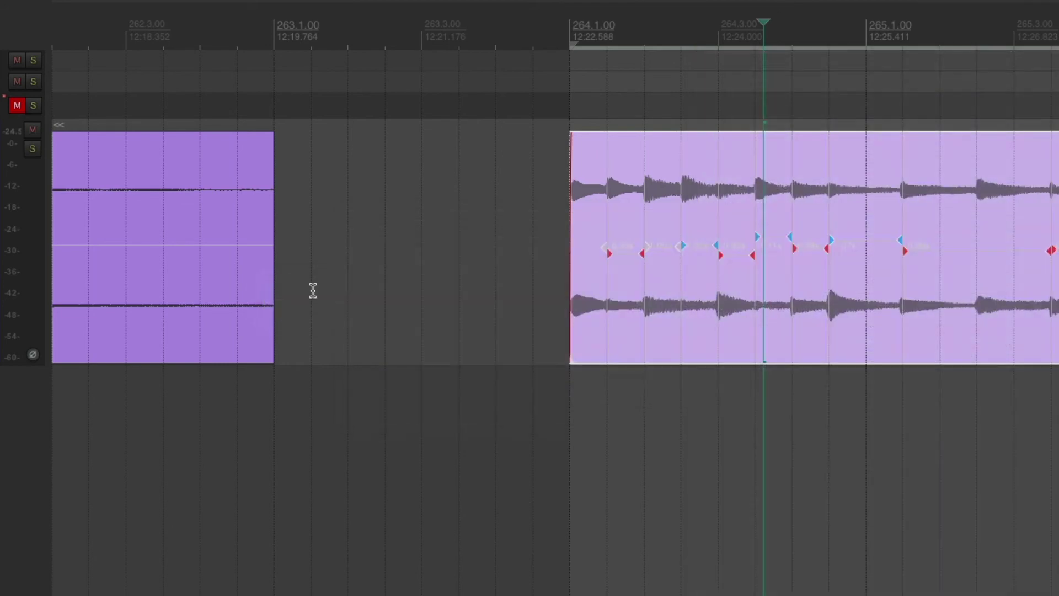
pyautogui.click(562, 37)
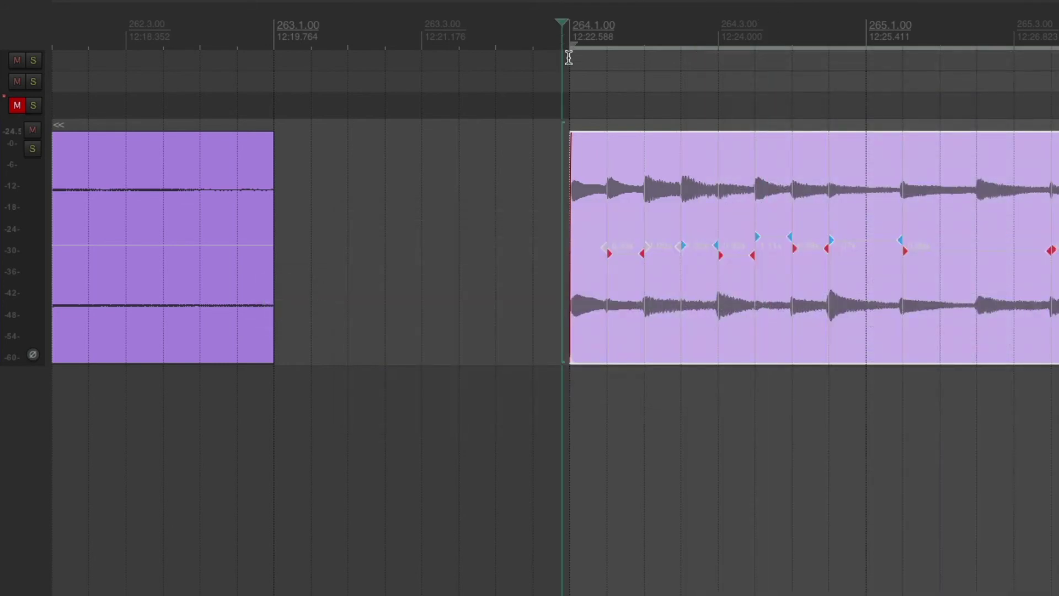
pyautogui.press('space')
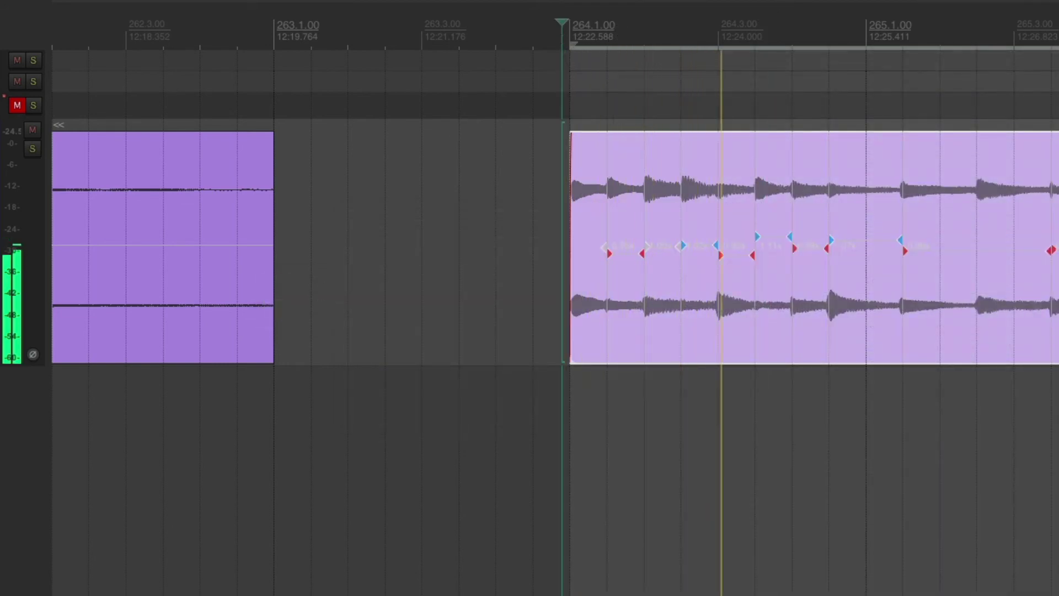
# - Listen to the snapped piano section, then replay it briefly from bar 267
pyautogui.hscroll(5, 184, 1)
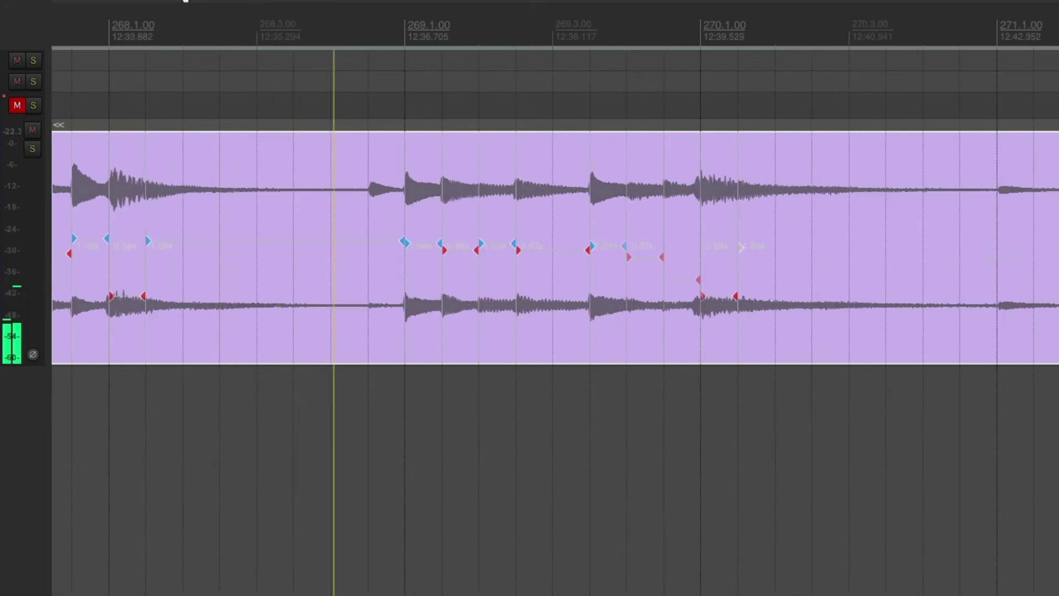
pyautogui.press('space')
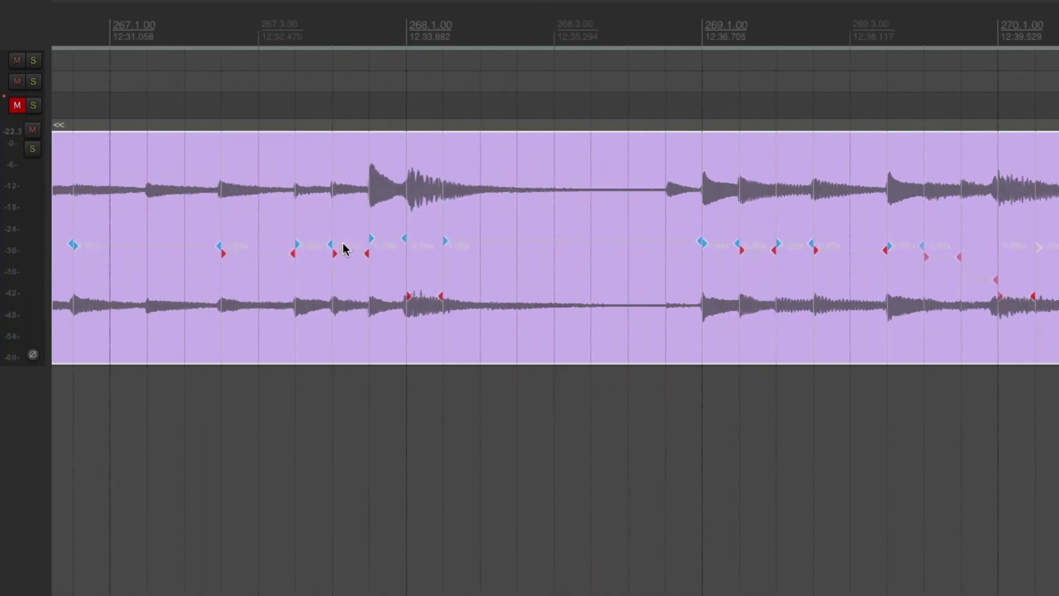
pyautogui.click(307, 227)
pyautogui.press('space')
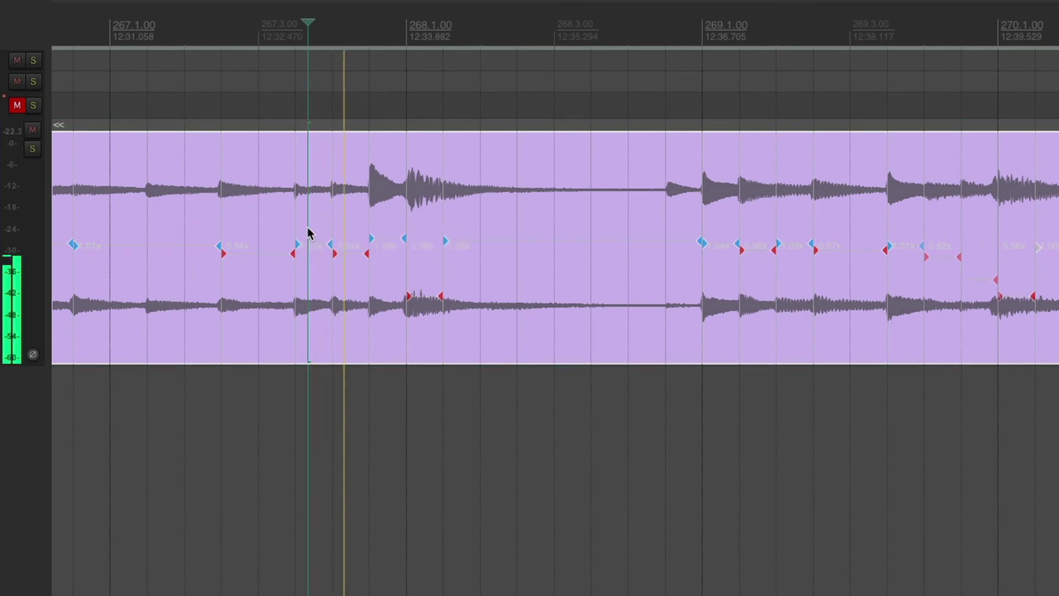
pyautogui.press('space')
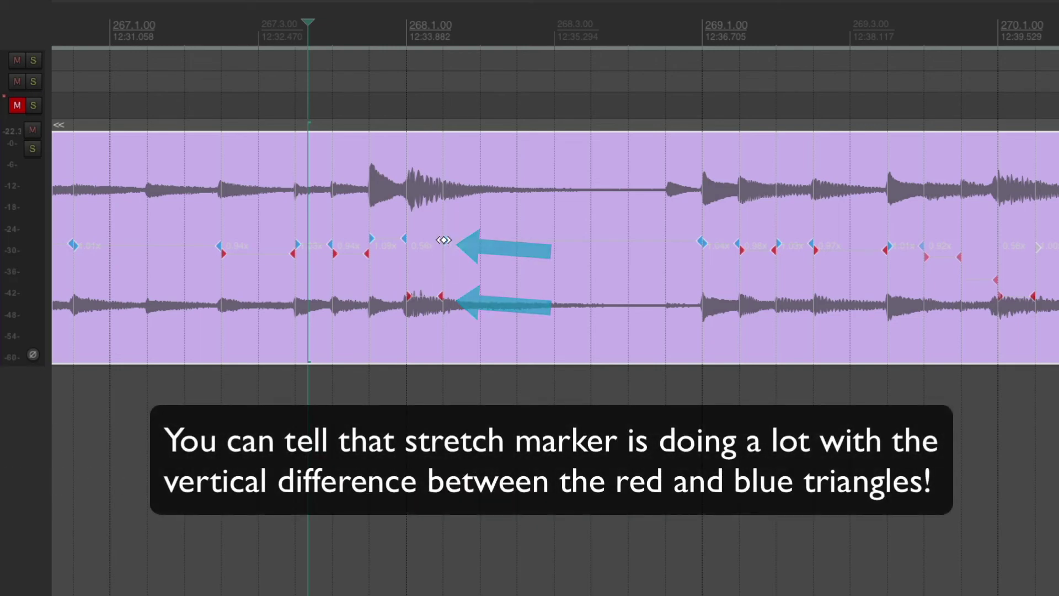
# - Delete the over-stretching marker after bar 268, recheck from bar 267, and return to bar 264
pyautogui.keyDown('alt'); pyautogui.click(443, 240); pyautogui.keyUp('alt')
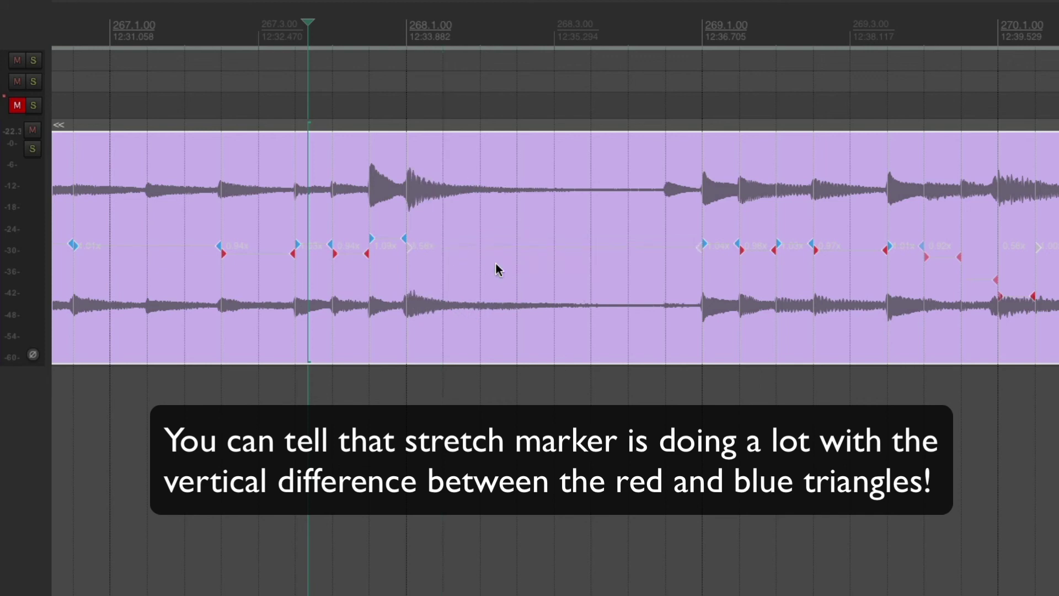
pyautogui.click(189, 227)
pyautogui.press('space')
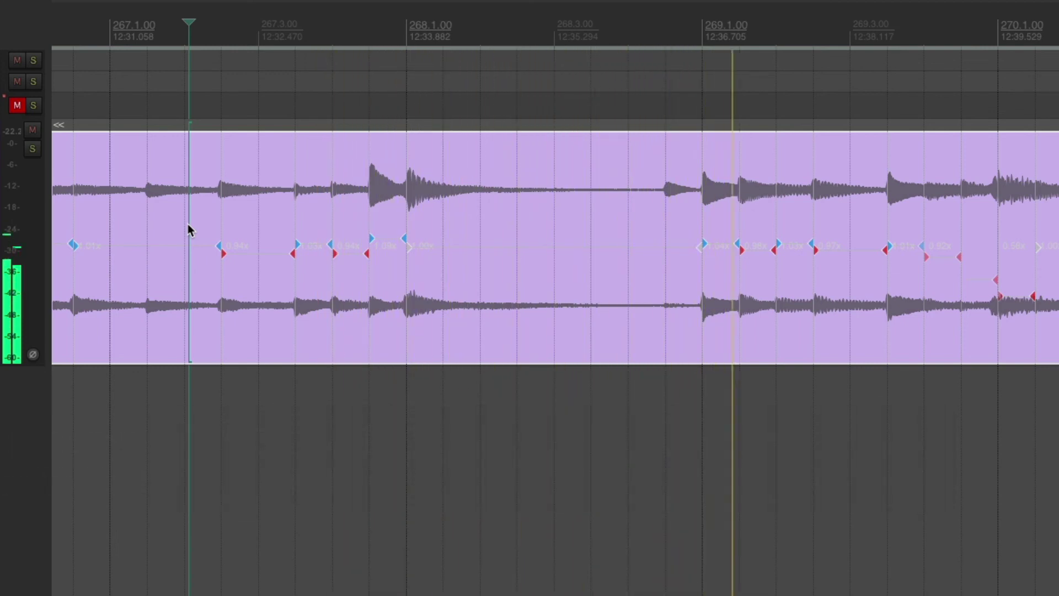
pyautogui.press('space')
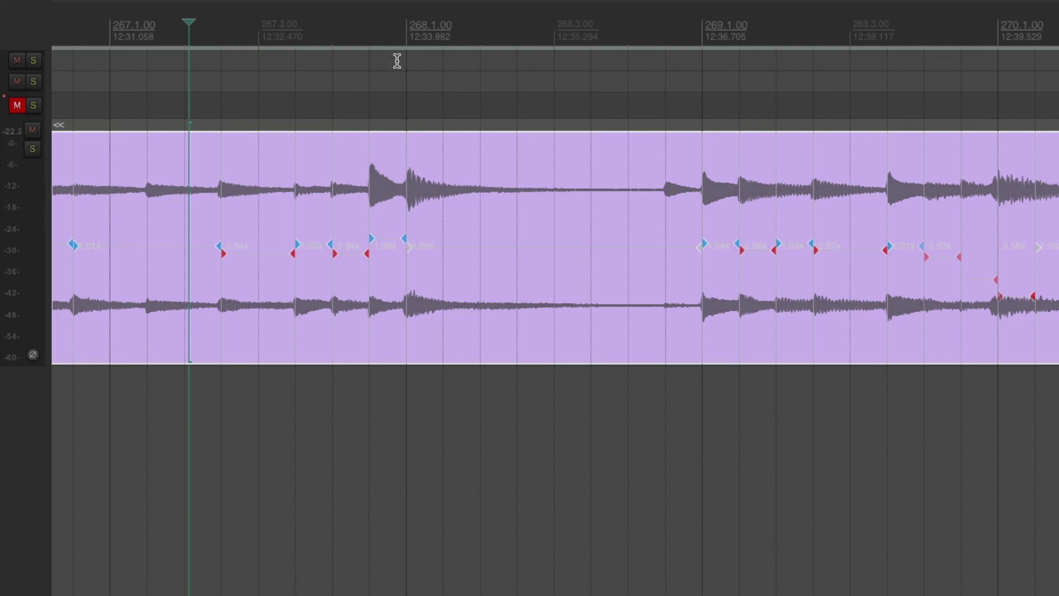
pyautogui.hscroll(-5, 389, 28)
pyautogui.hscroll(-5, 700, 64)
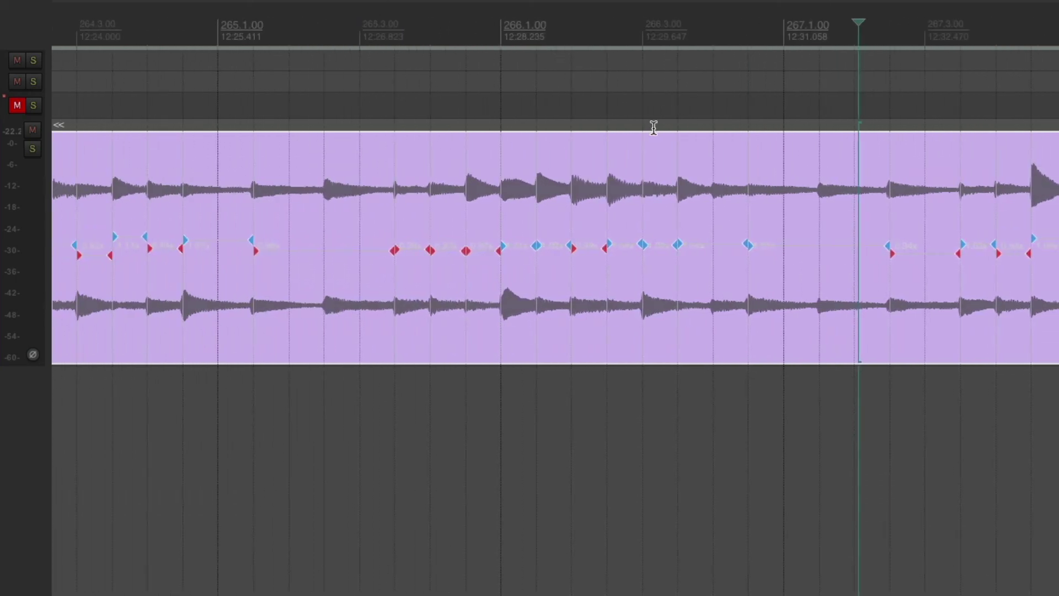
pyautogui.hscroll(-1, 473, 5)
pyautogui.hscroll(-2, 601, 43)
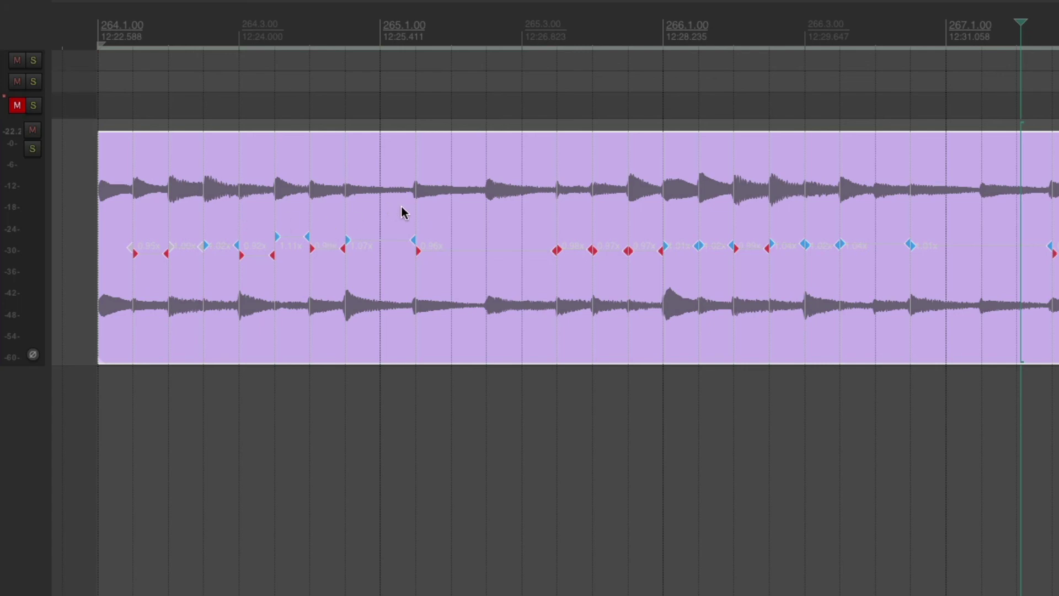
# - In the piano item's properties, choose élastique 3.3.3 Pro as the time-stretch mode and apply it
pyautogui.rightClick(451, 220)
pyautogui.click(492, 84)
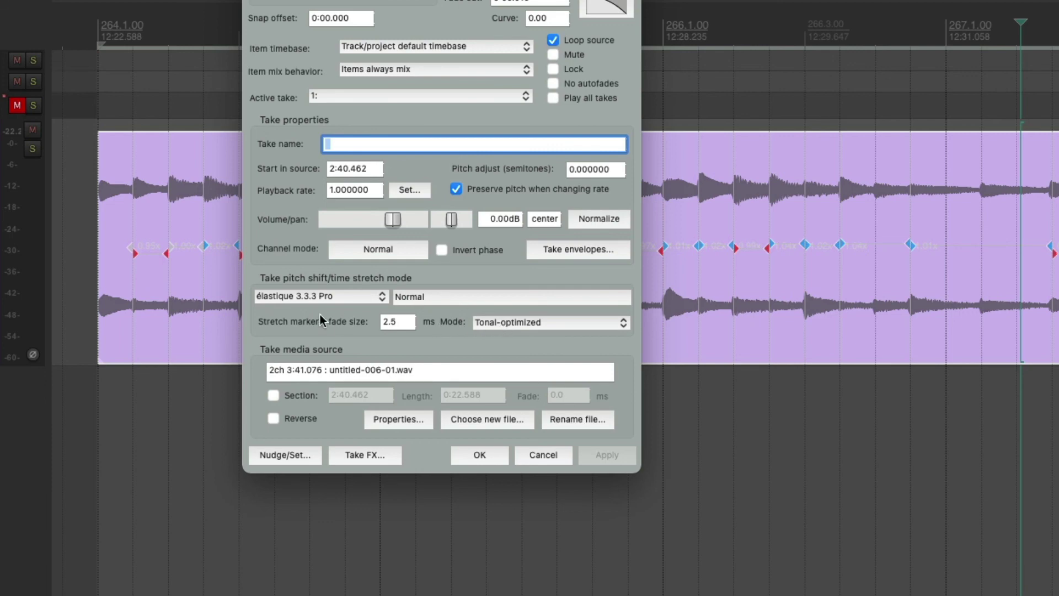
pyautogui.click(303, 296)
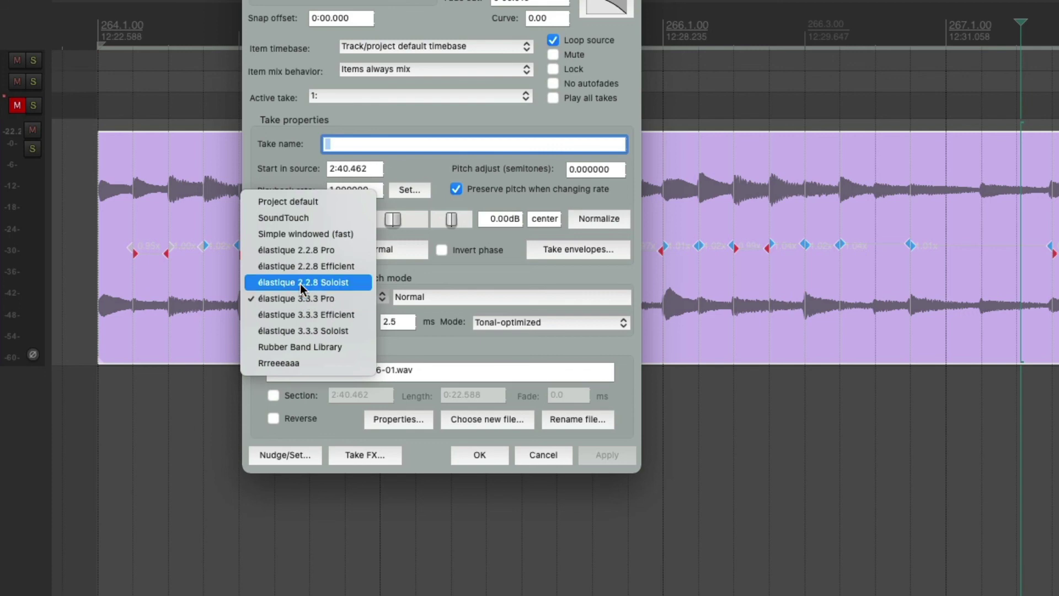
pyautogui.click(329, 300)
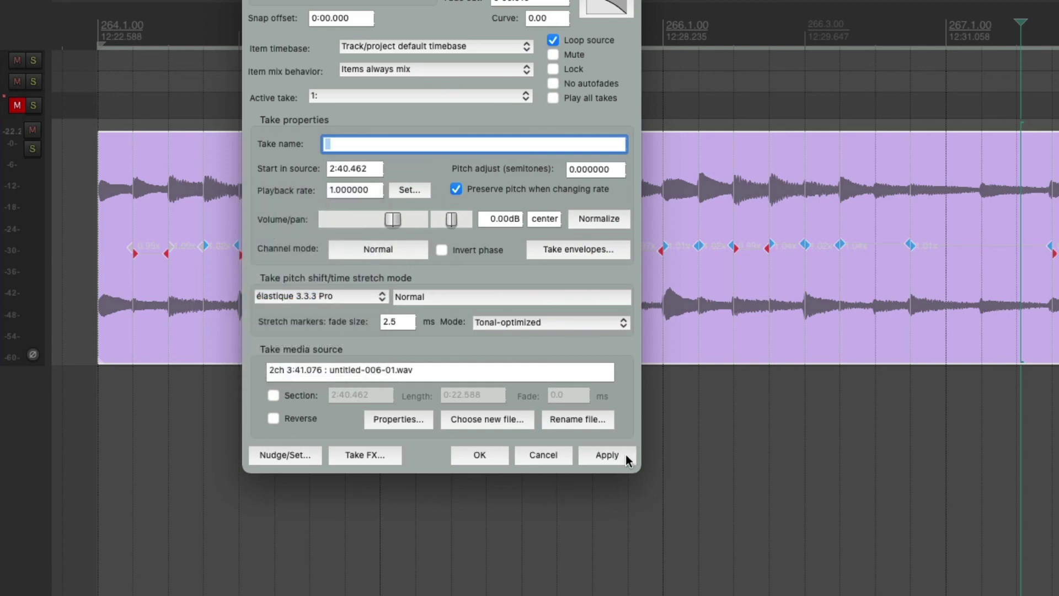
pyautogui.click(489, 459)
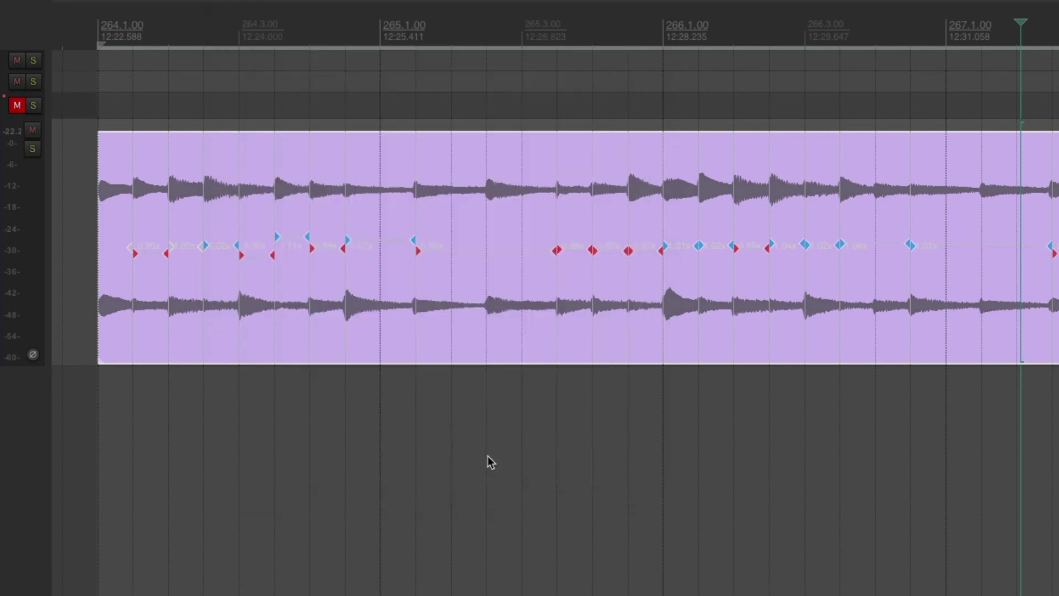